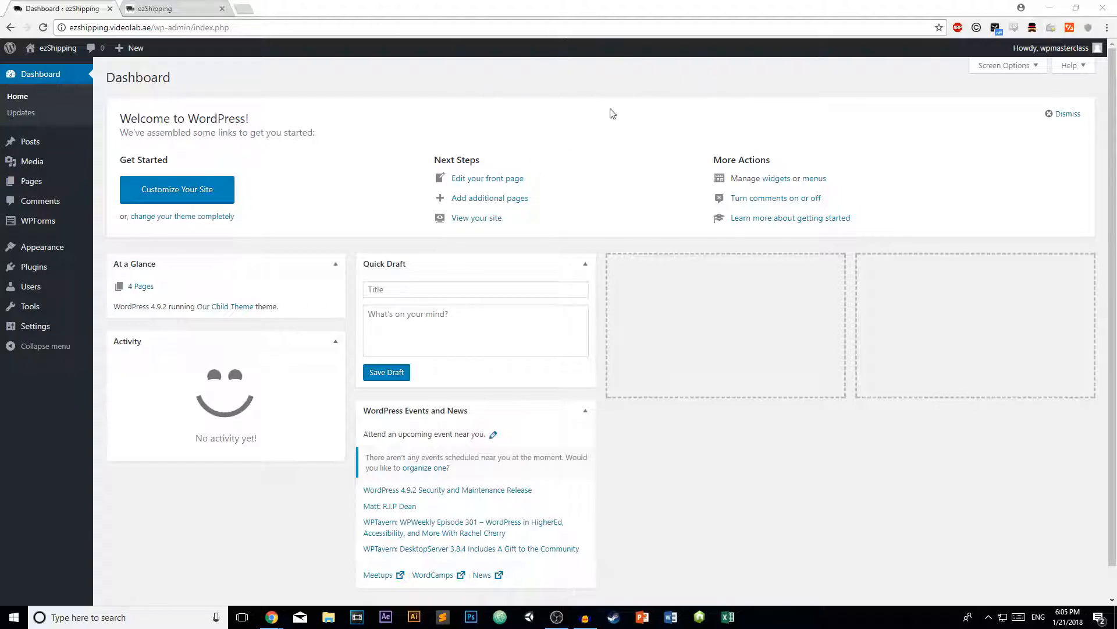
- Check the live site's front page, then return to the admin and list all pages
click(151, 9)
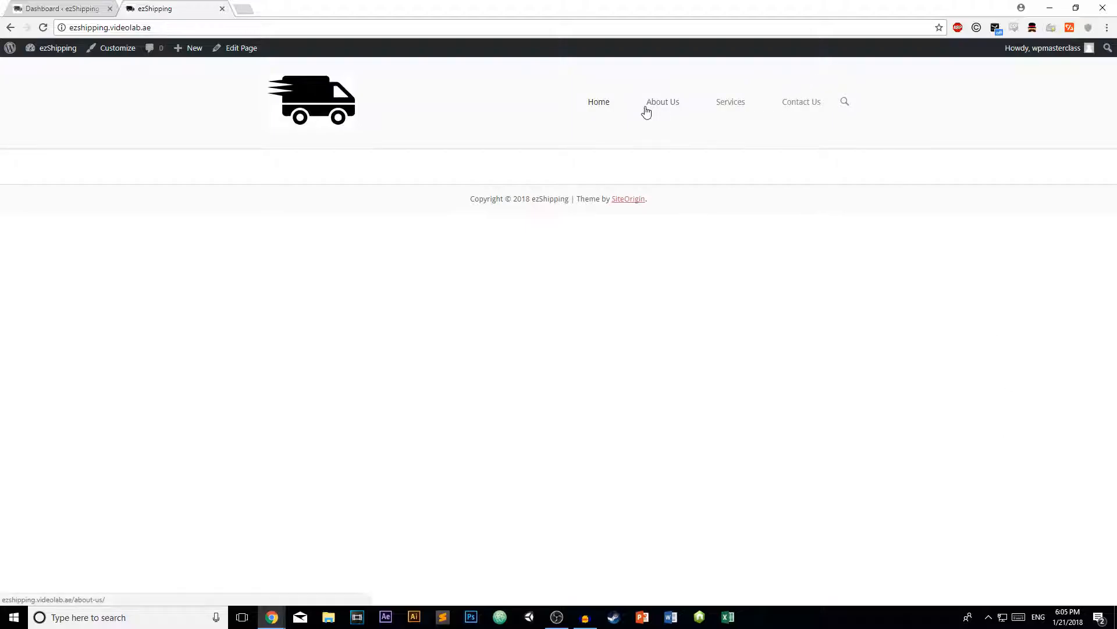
click(93, 8)
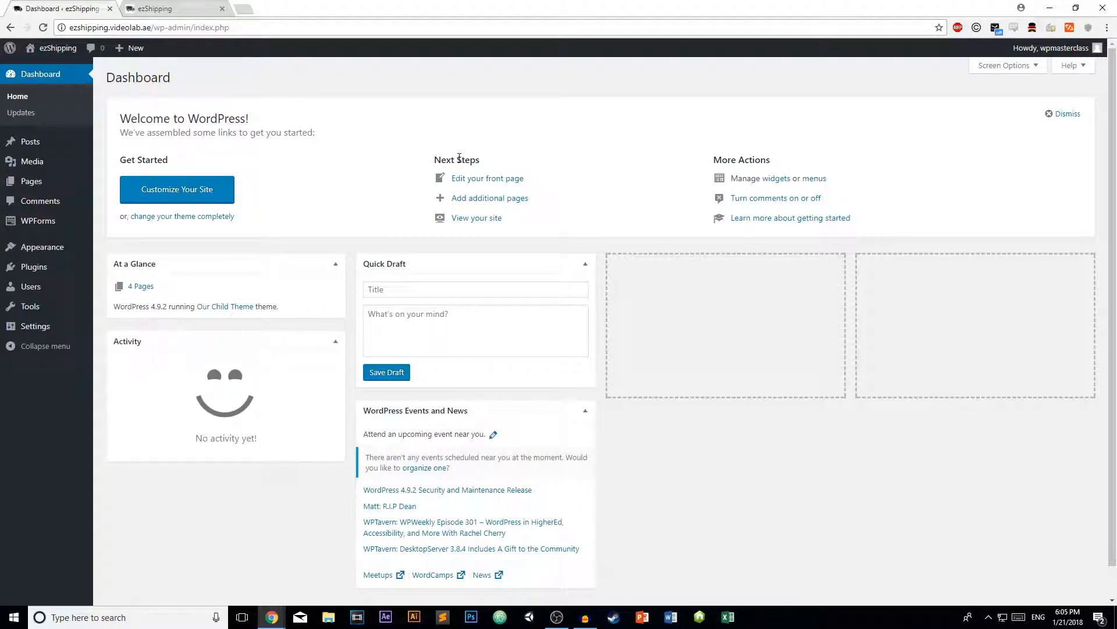
mouse_move(50, 182)
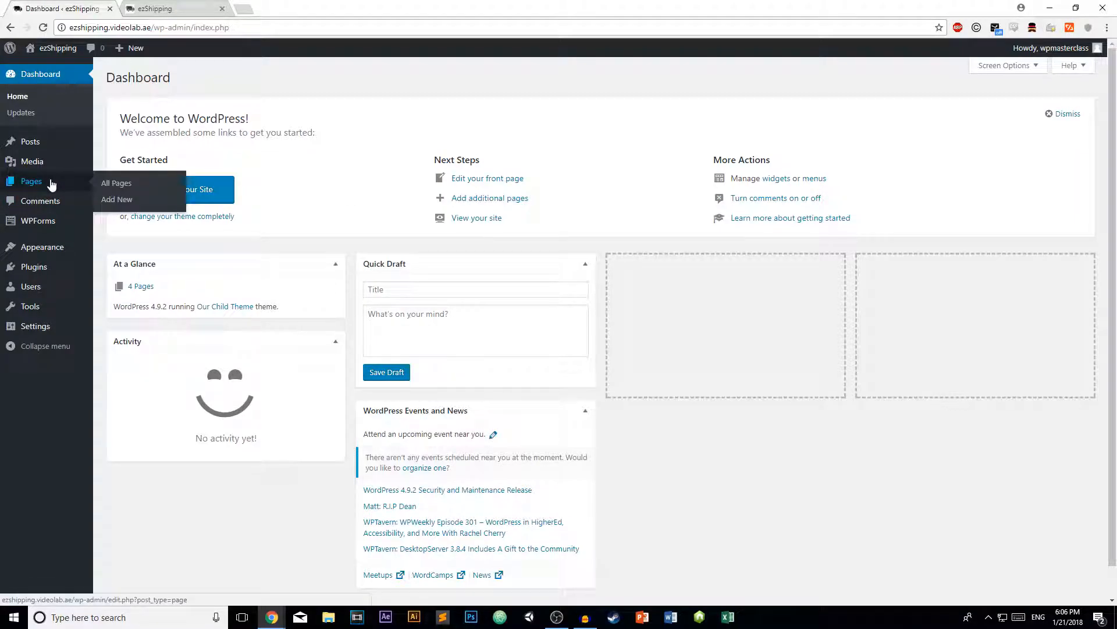
click(105, 185)
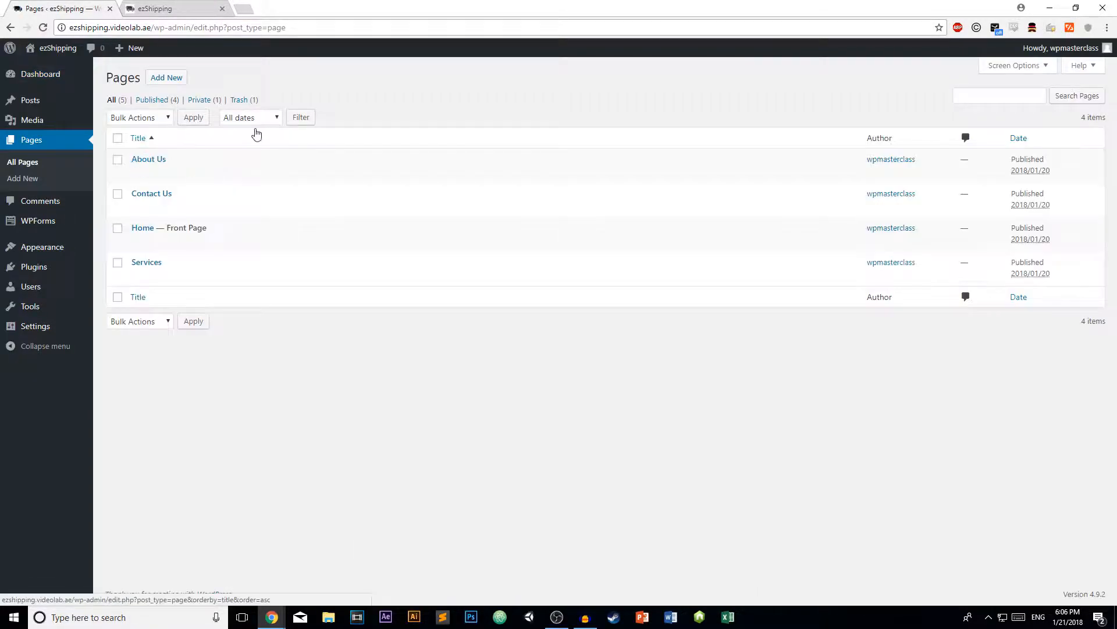
- Open the Home page for editing and switch it from Visual to the Page Builder layout
click(146, 231)
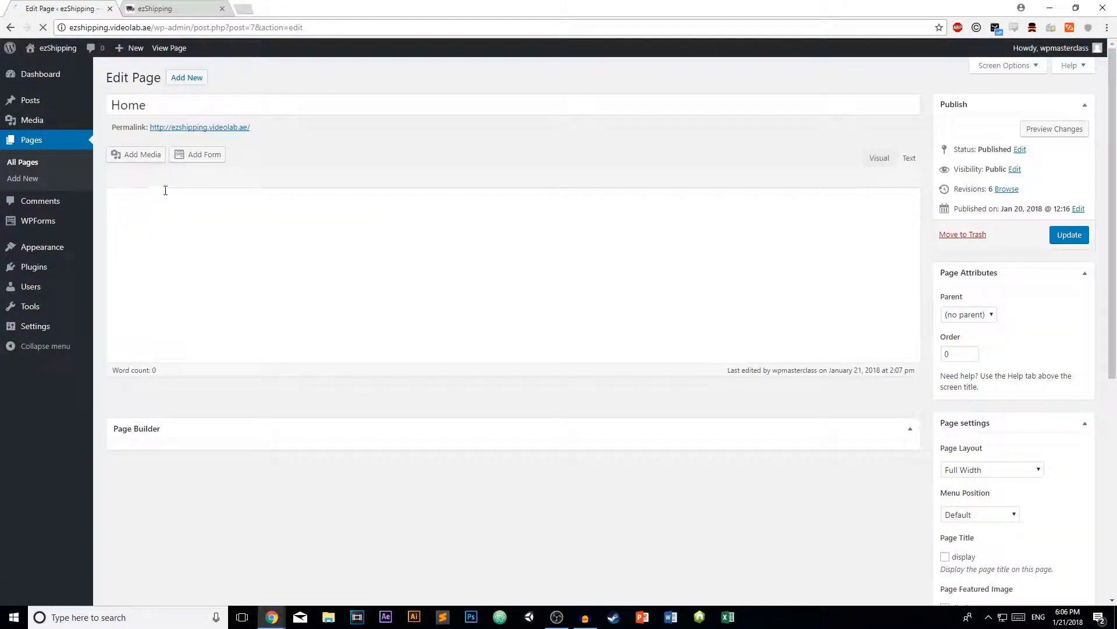
click(822, 157)
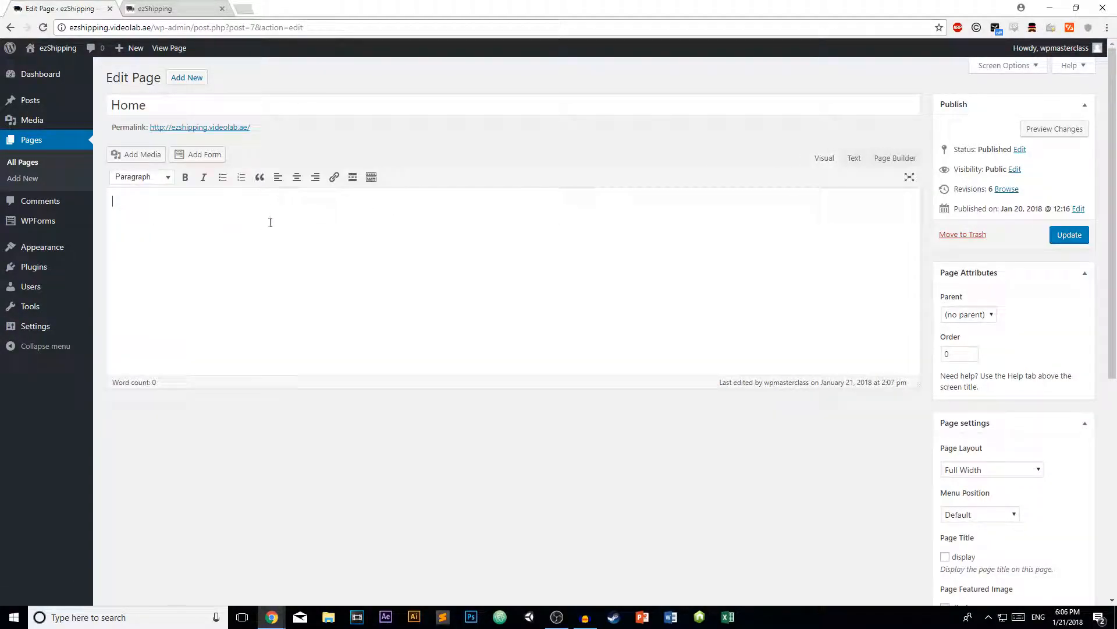
click(893, 160)
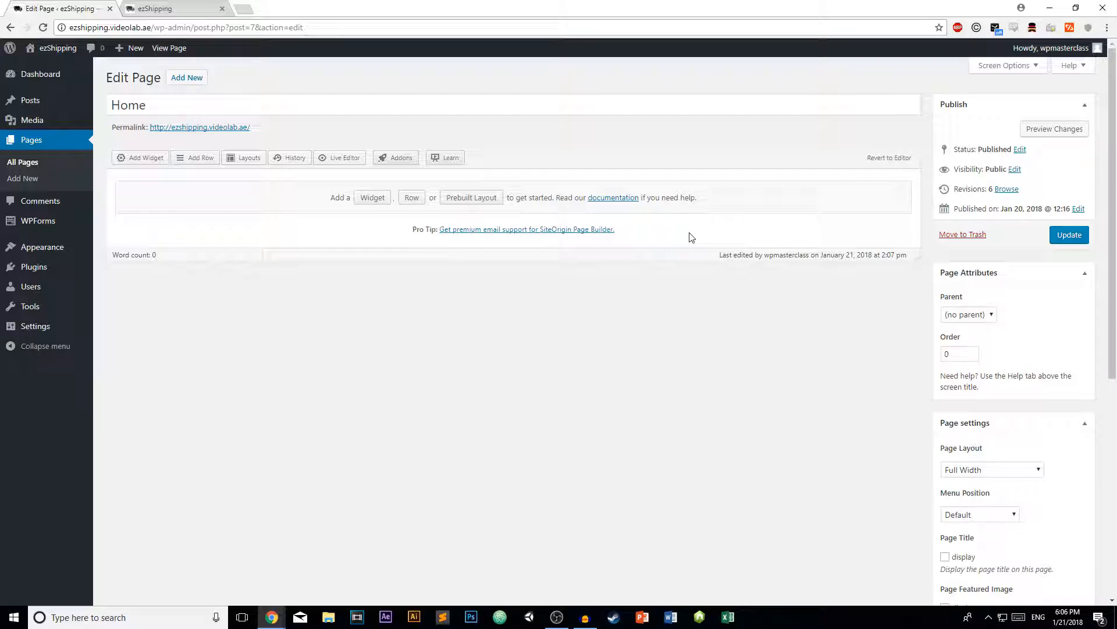
scroll(803, 217, down, 5)
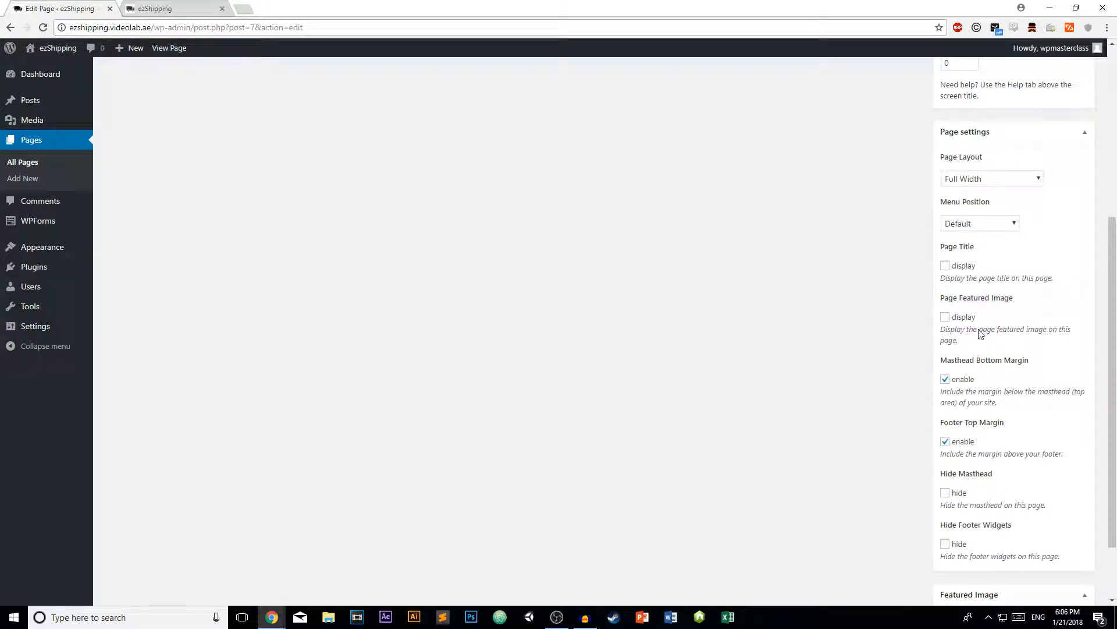
scroll(871, 382, up, 5)
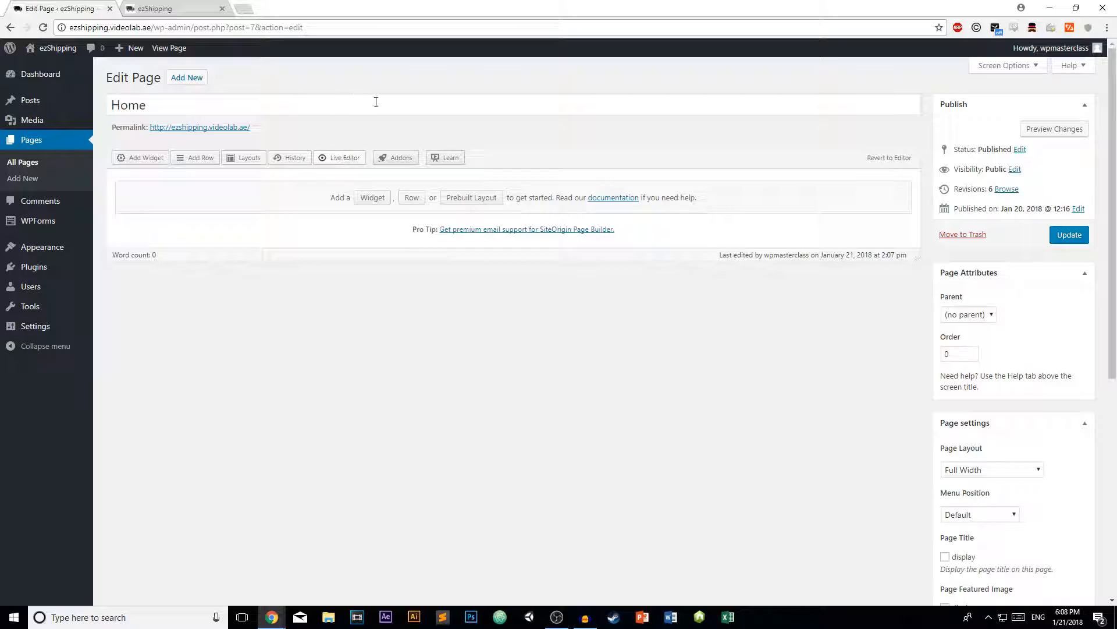
click(328, 156)
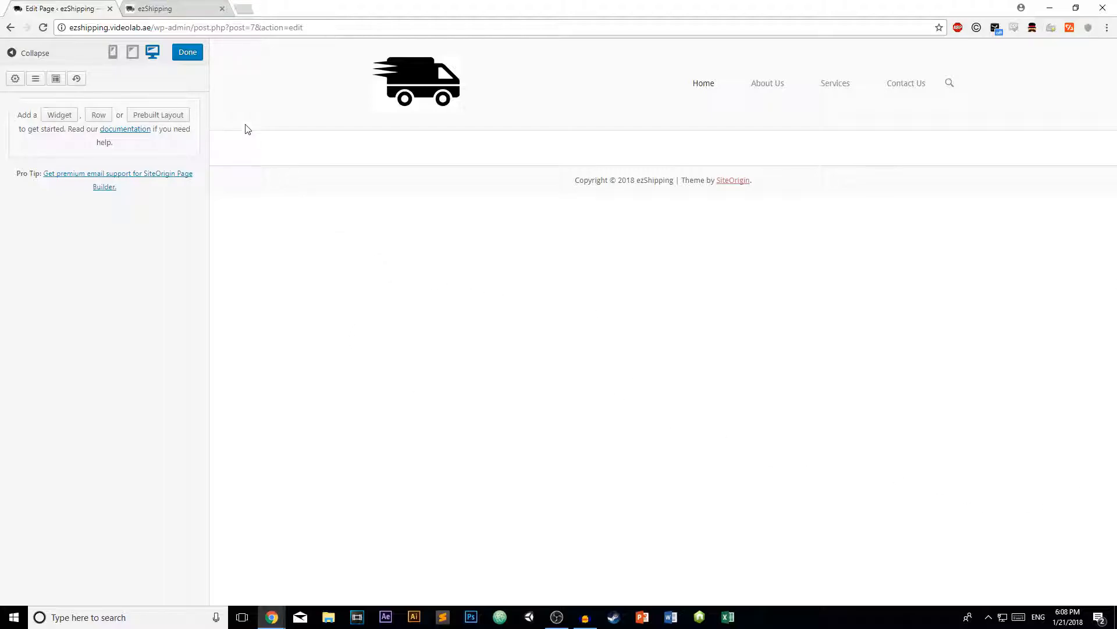
click(182, 52)
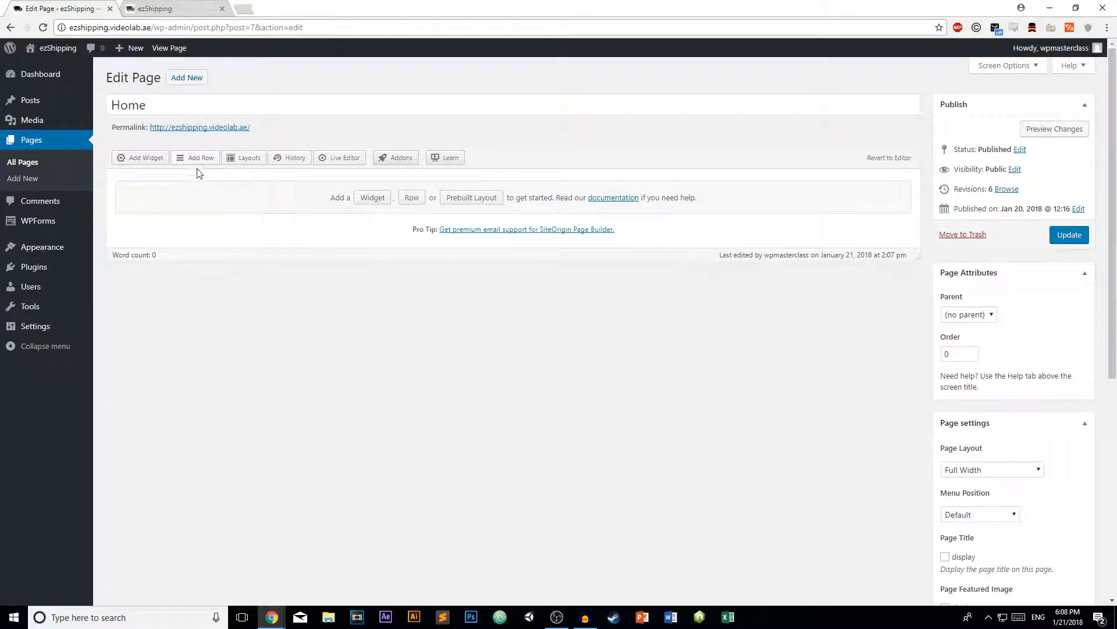
click(142, 157)
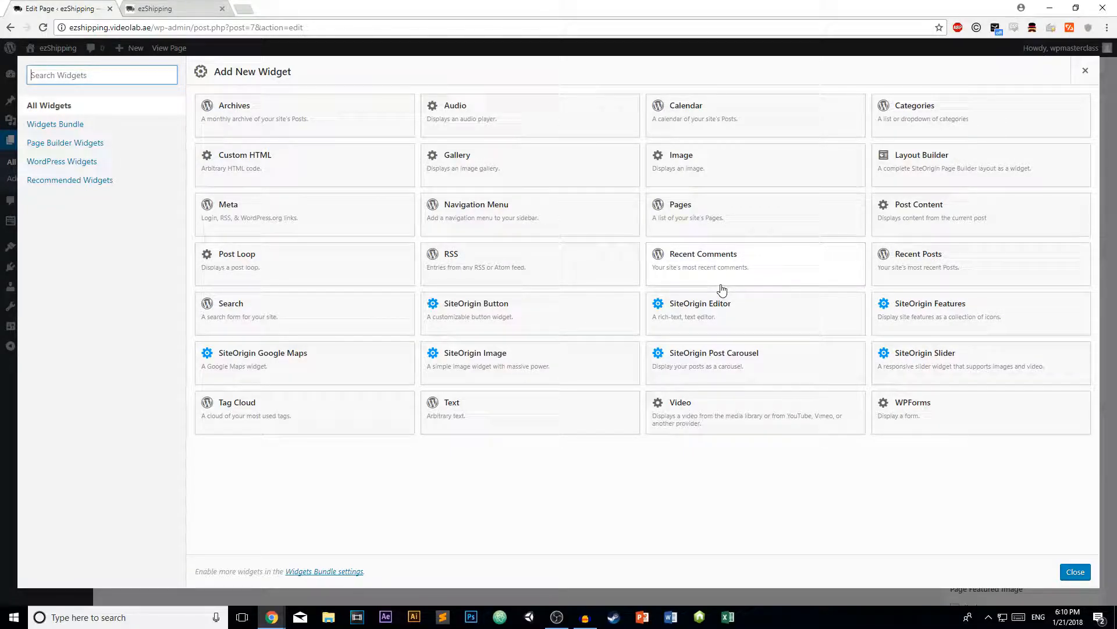
click(1068, 573)
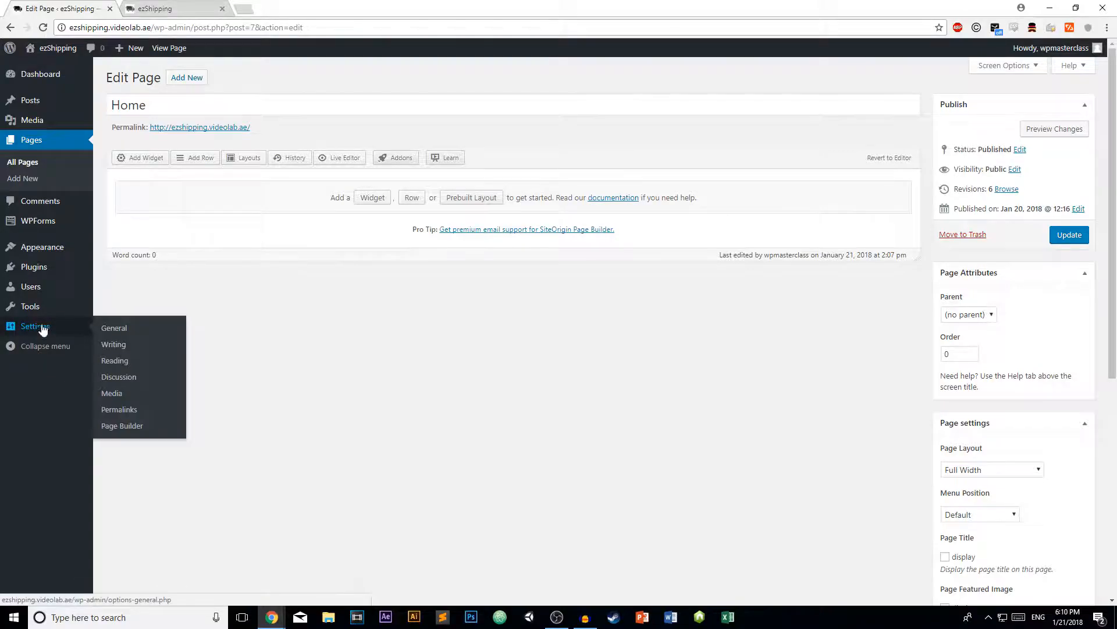
- Search new plugins for 'siteorigin widge', then open the SiteOrigin Widgets Bundle page
mouse_move(49, 280)
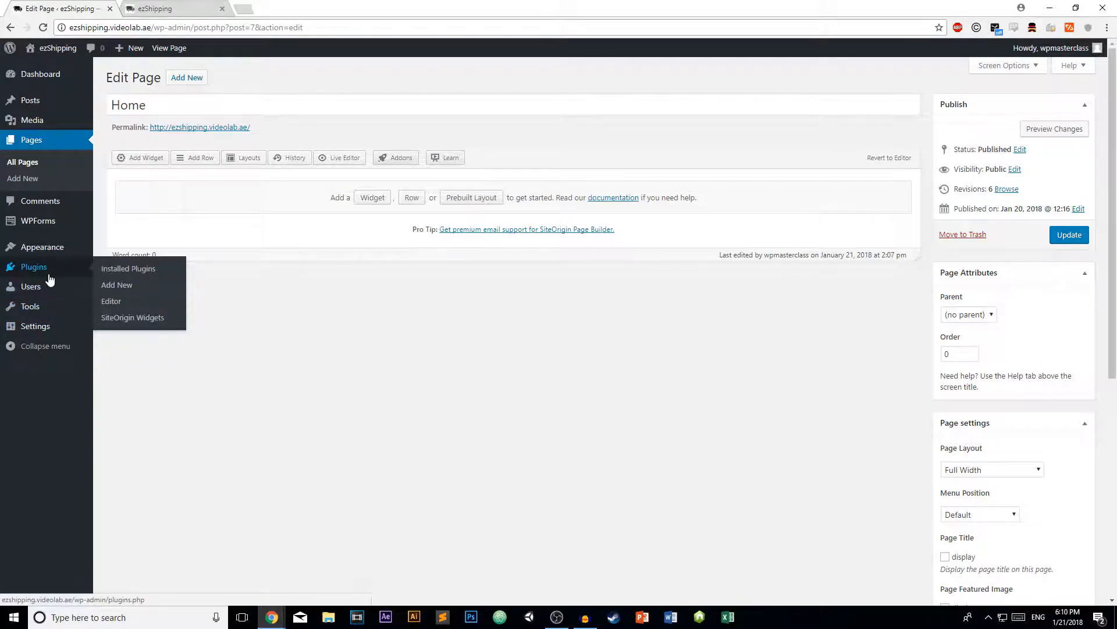
click(114, 286)
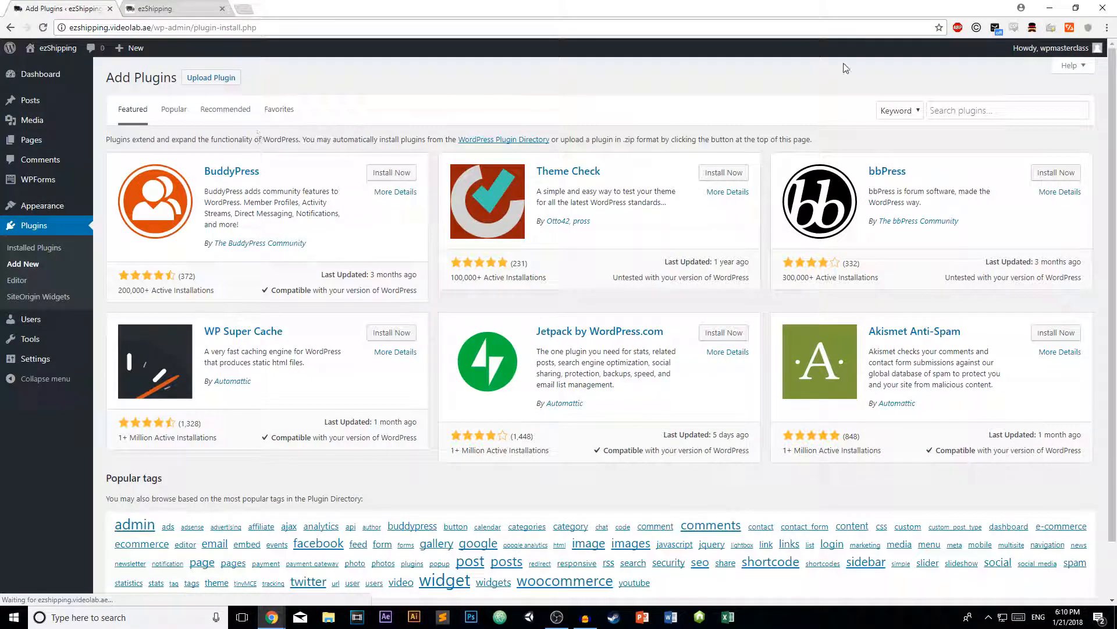
click(972, 109)
text(sit)
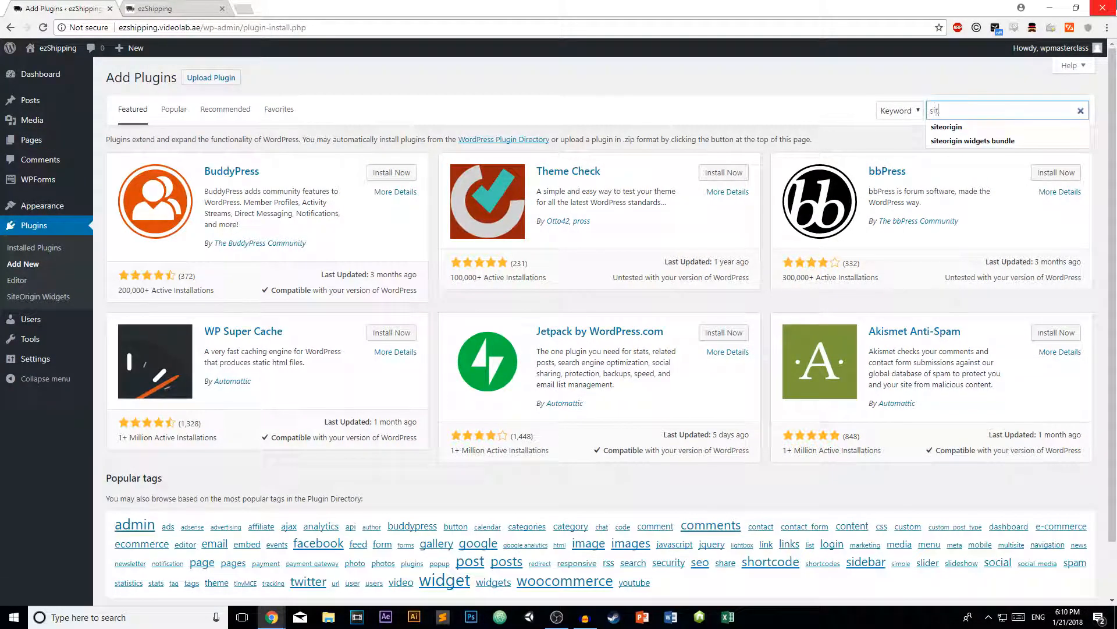
text(e)
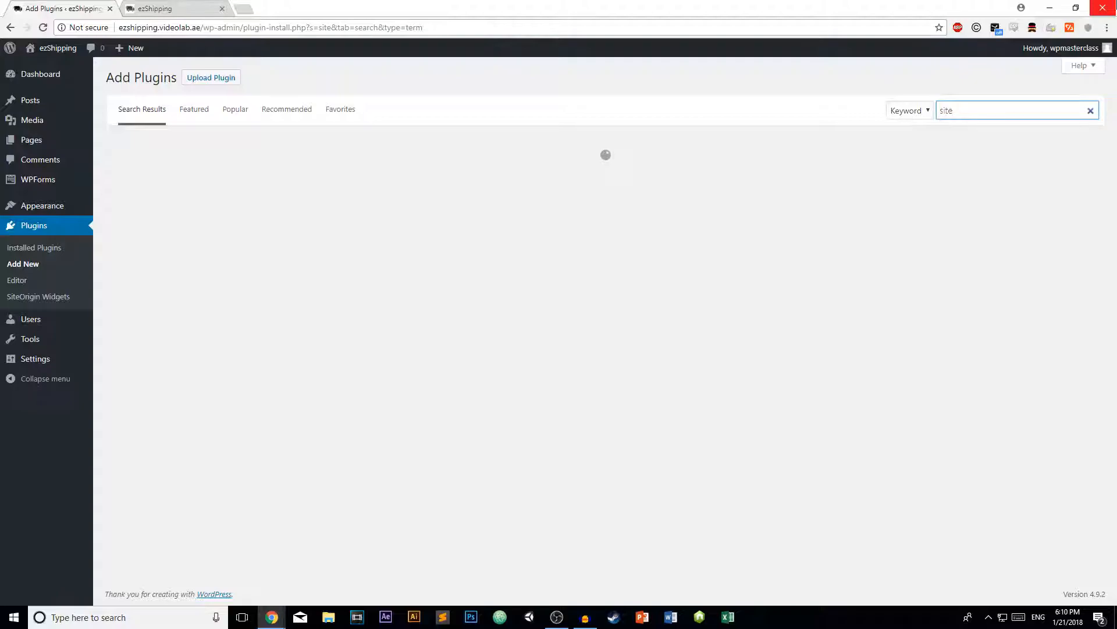
text(origin widgets)
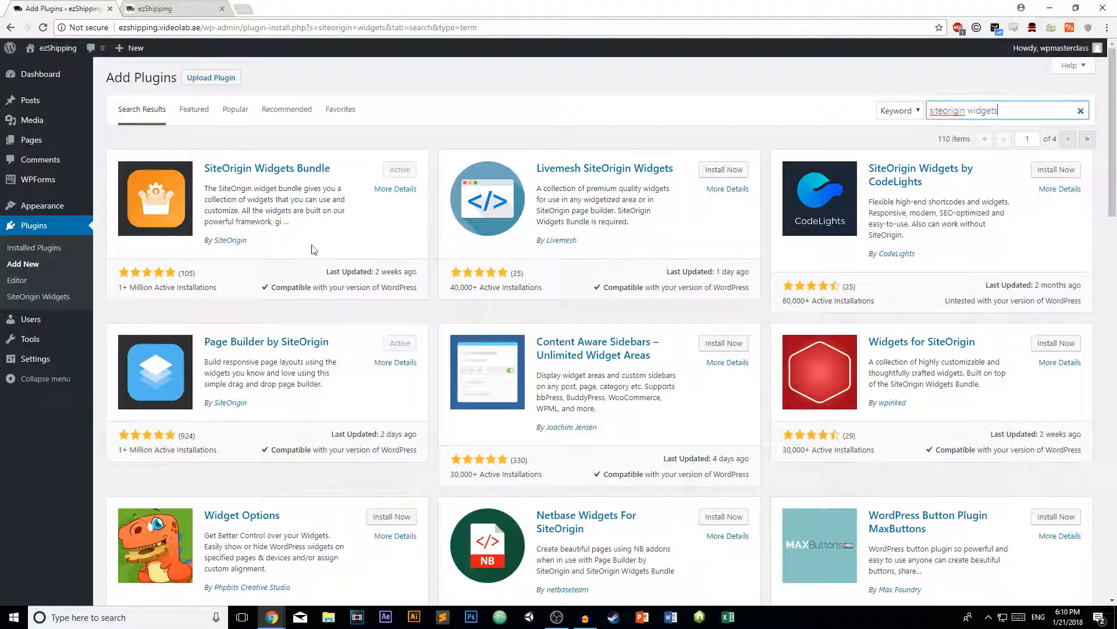
click(32, 296)
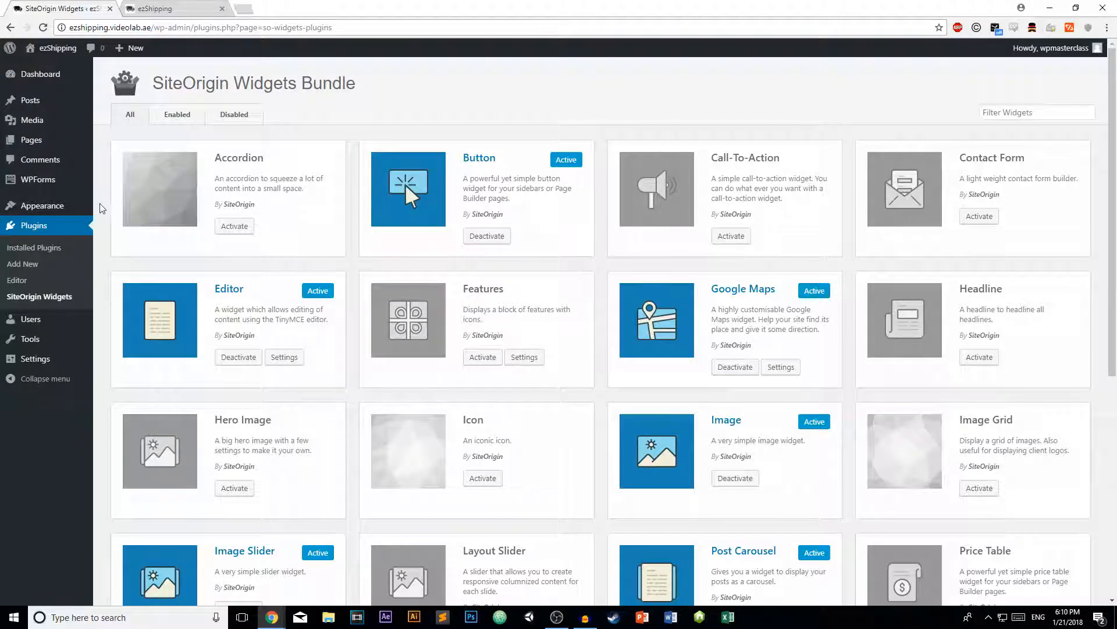
scroll(494, 232, down, 2)
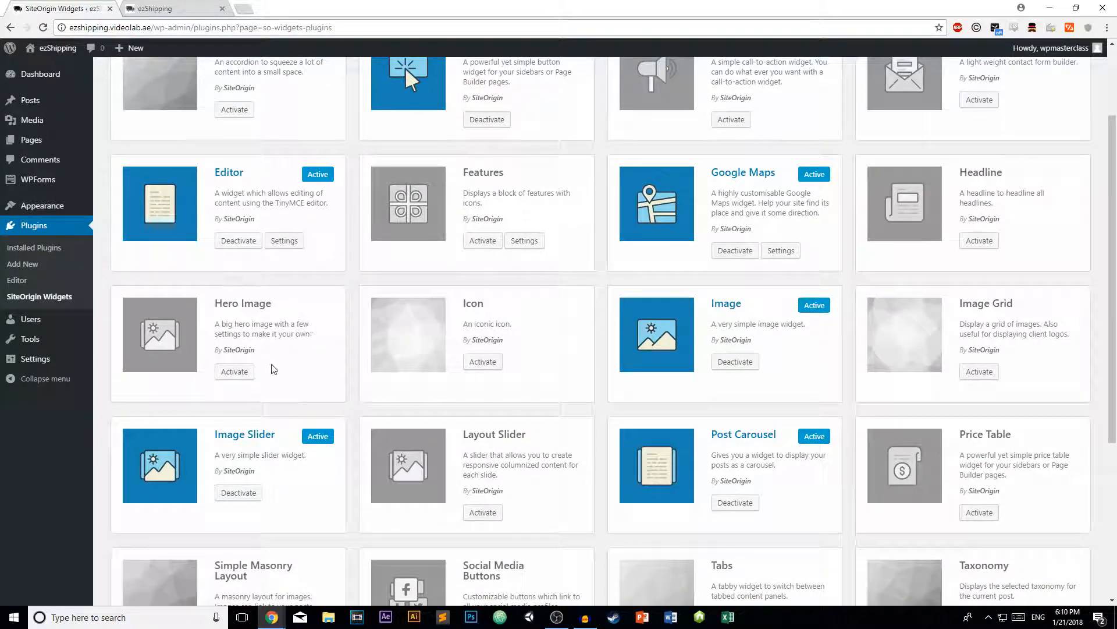
click(243, 375)
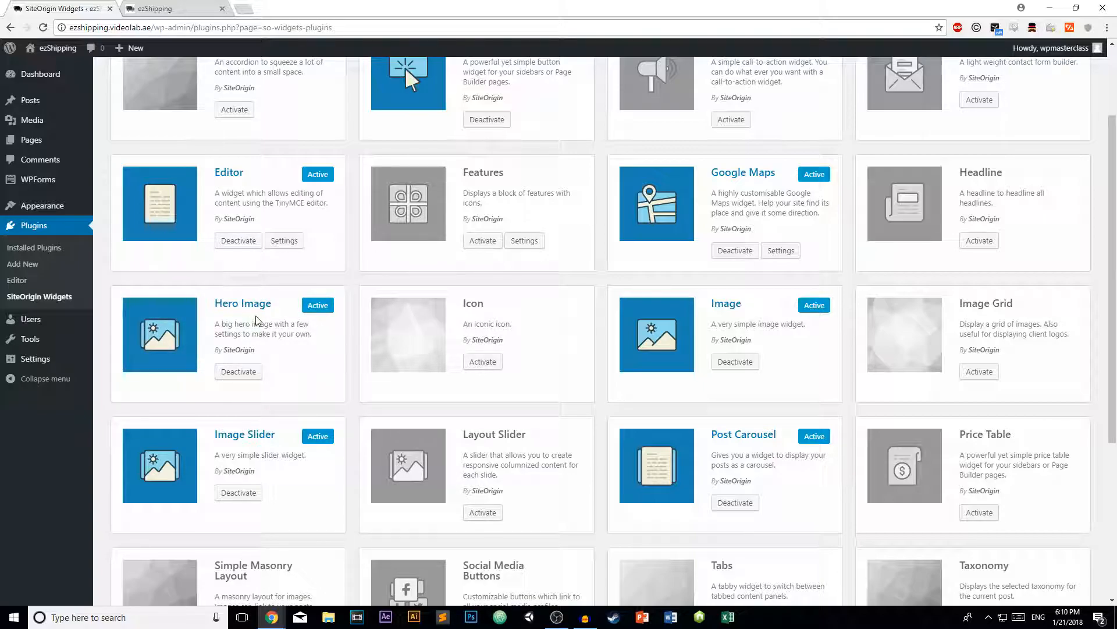
scroll(255, 326, down, 3)
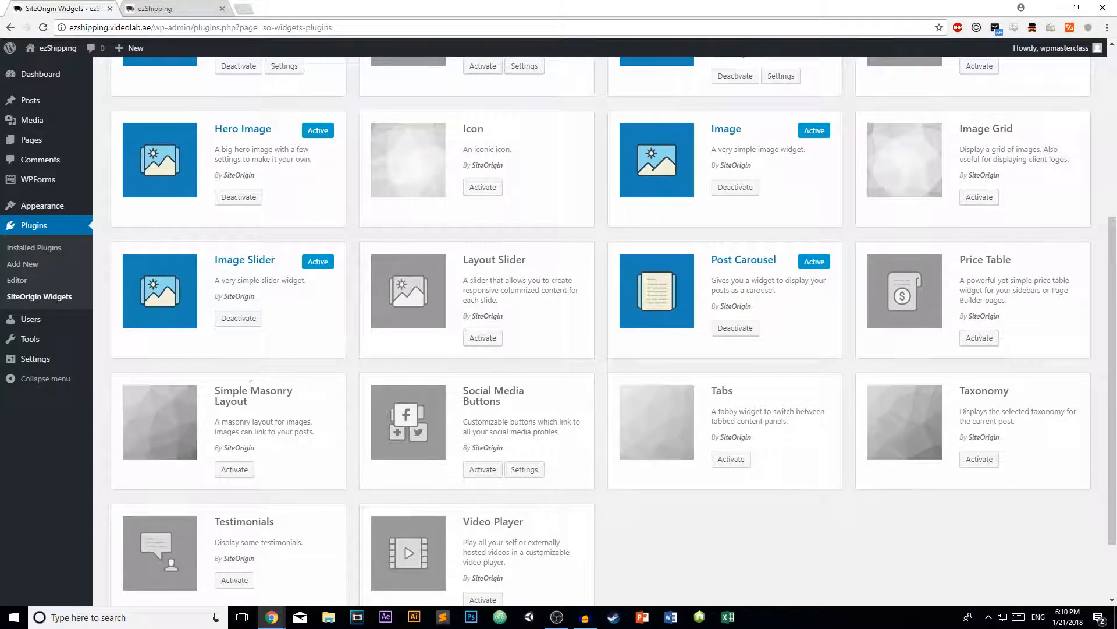
scroll(394, 348, down, 2)
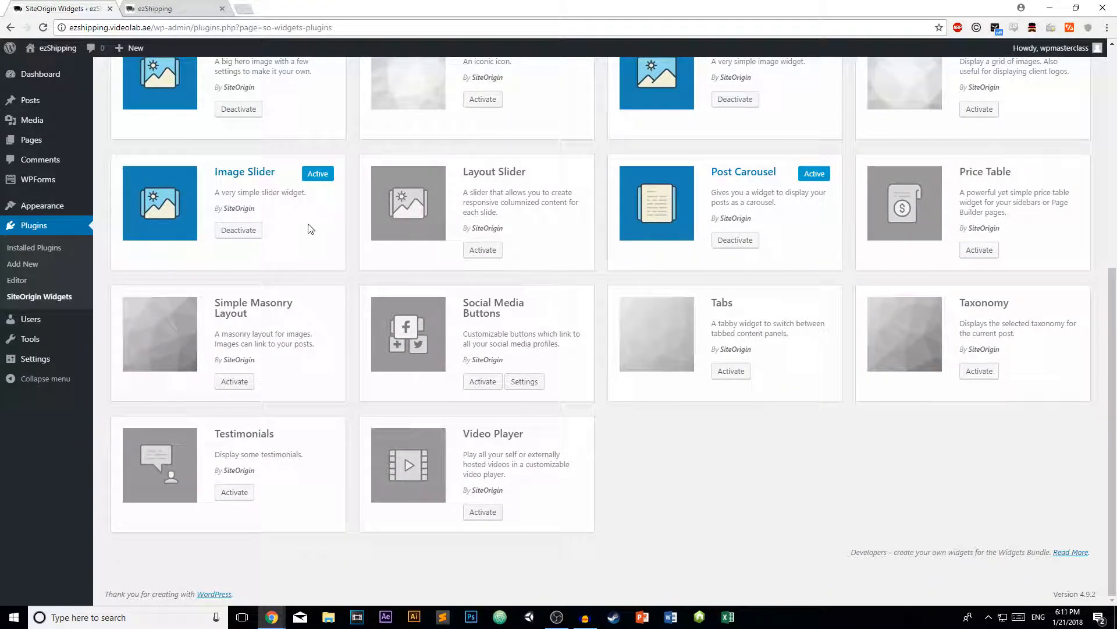
scroll(637, 278, up, 7)
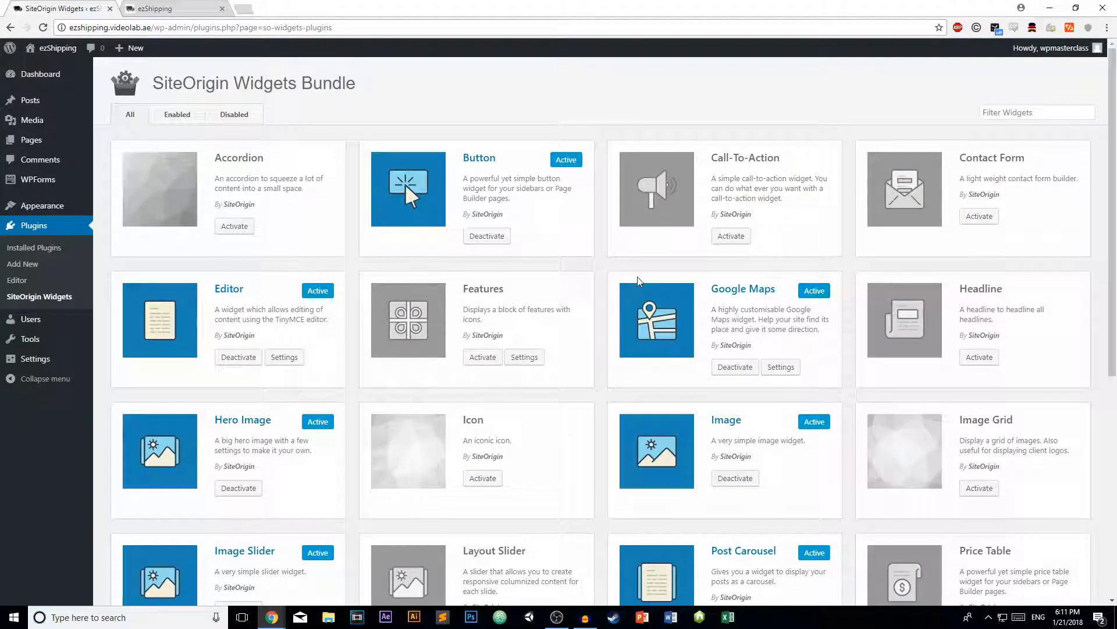
scroll(661, 278, down, 3)
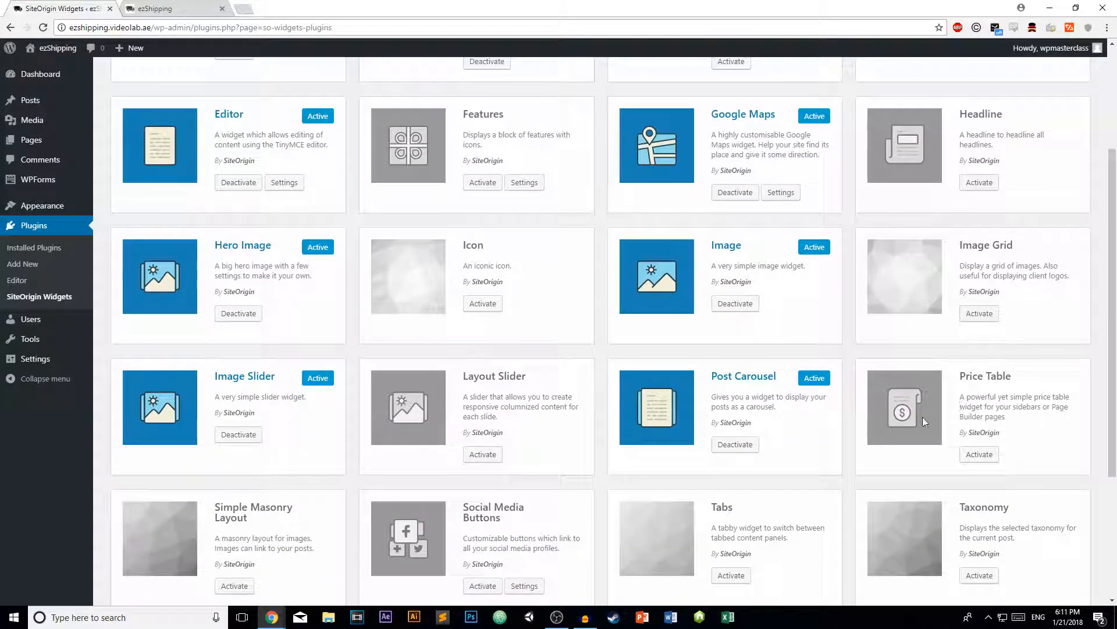
scroll(911, 433, up, 3)
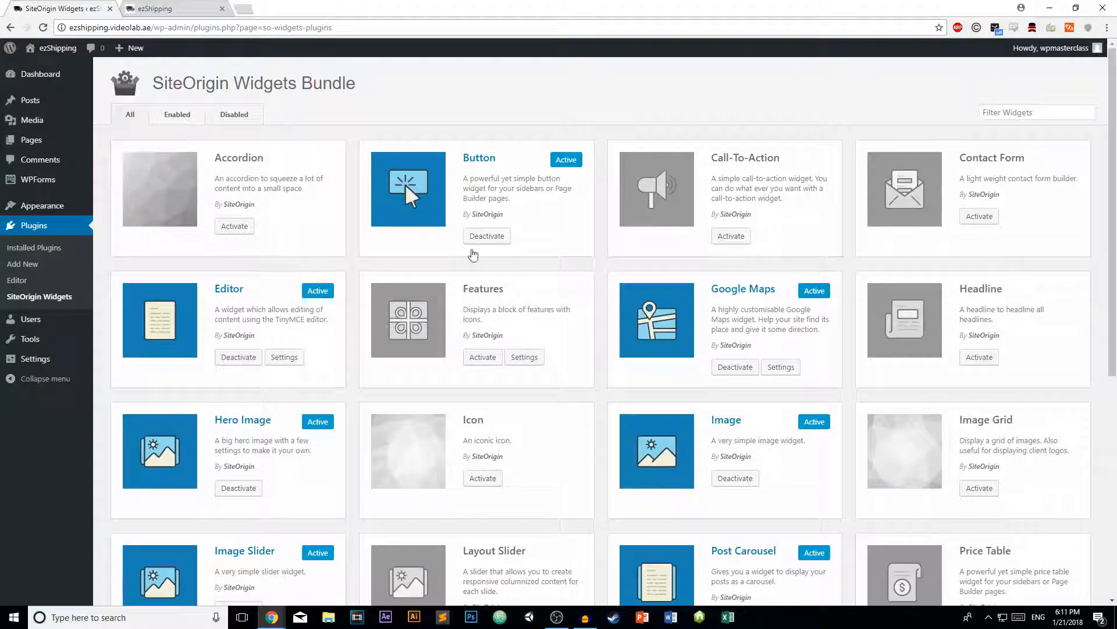
scroll(232, 291, down, 3)
scroll(237, 291, up, 3)
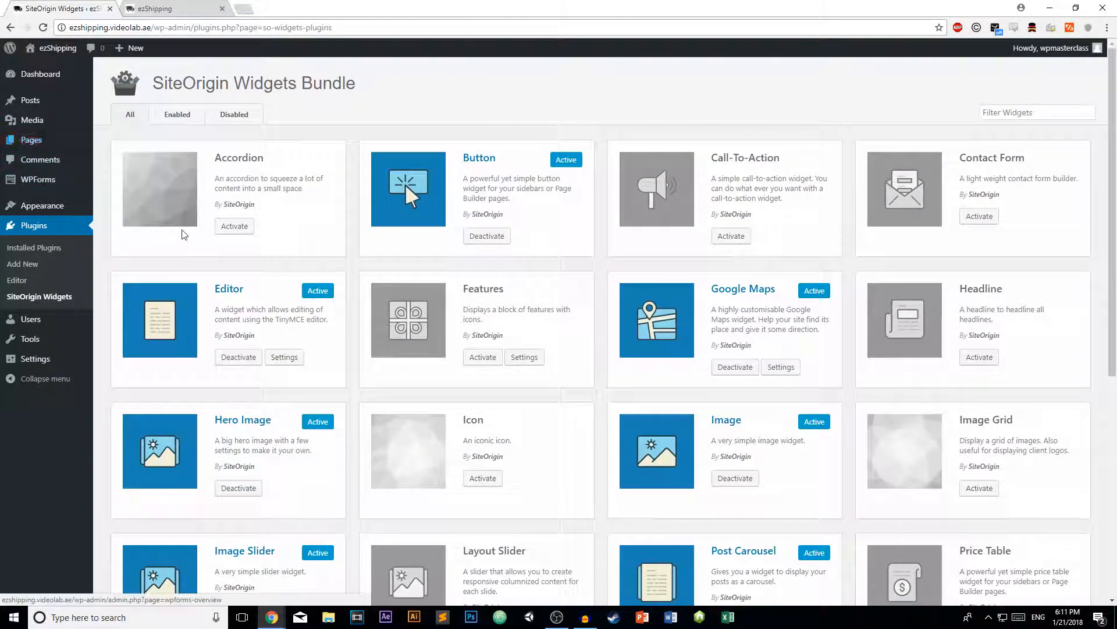
- Open the Home page in Page Builder's Live Editor and start adding a new row
mouse_move(45, 144)
click(114, 148)
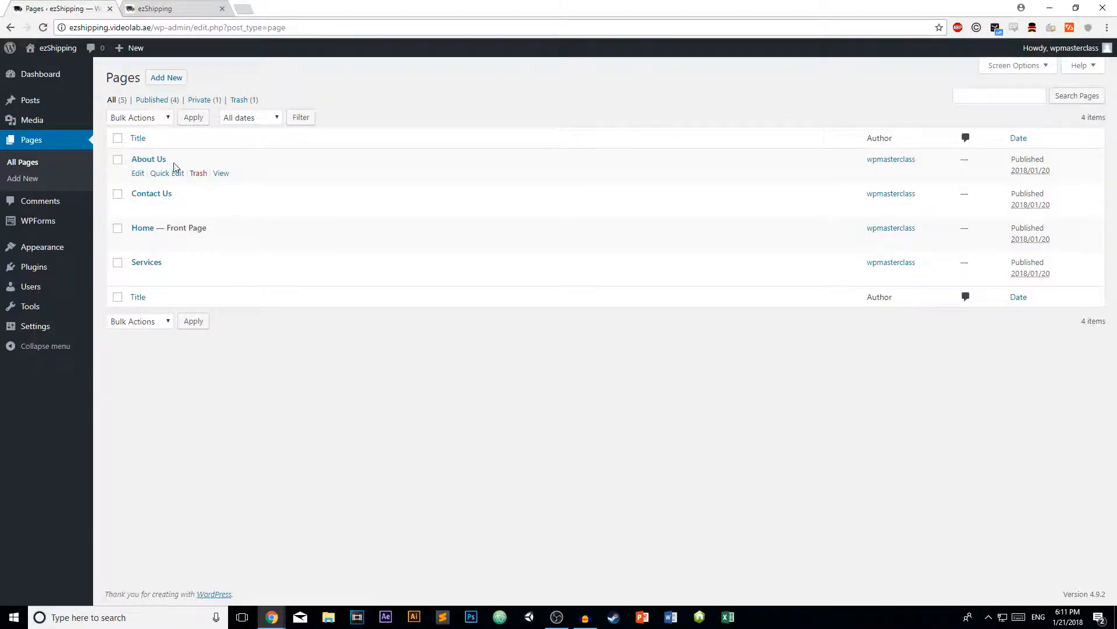
click(146, 228)
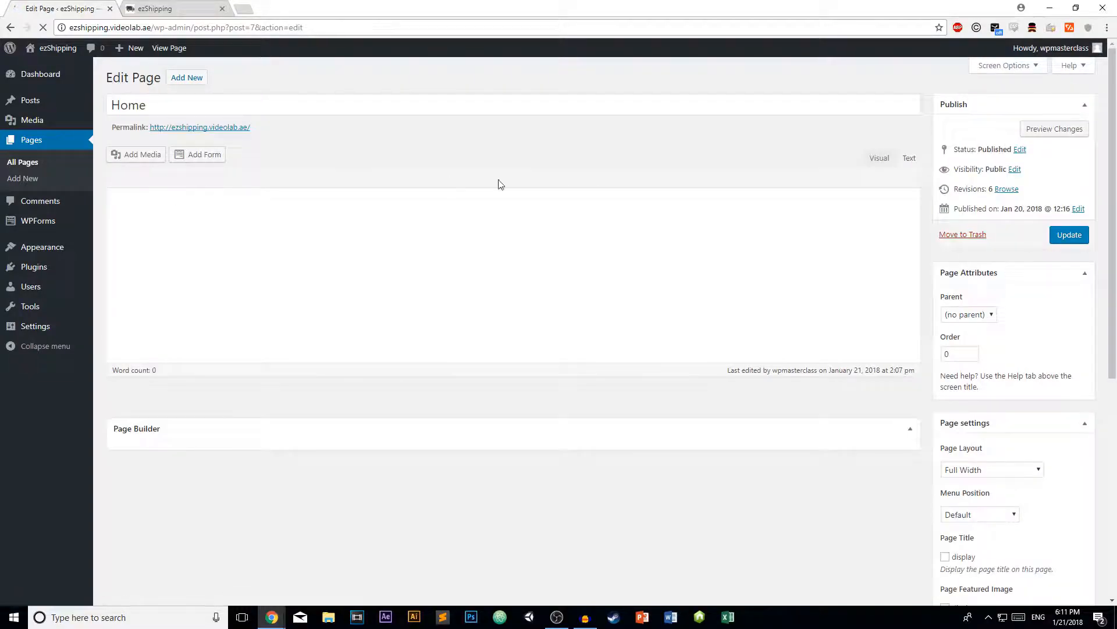
click(887, 159)
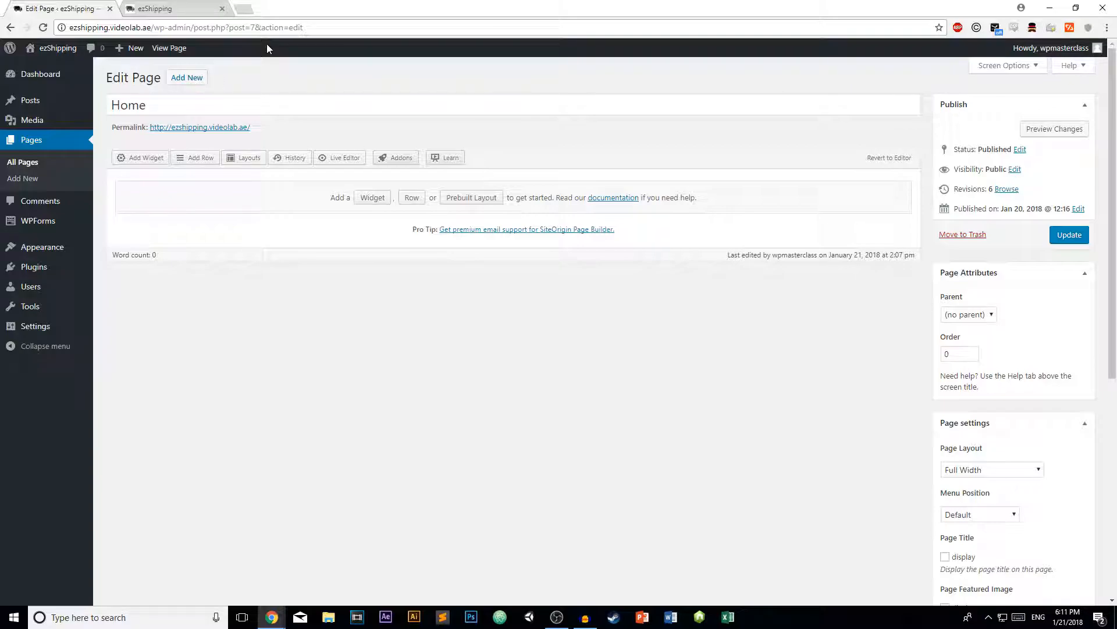
click(349, 162)
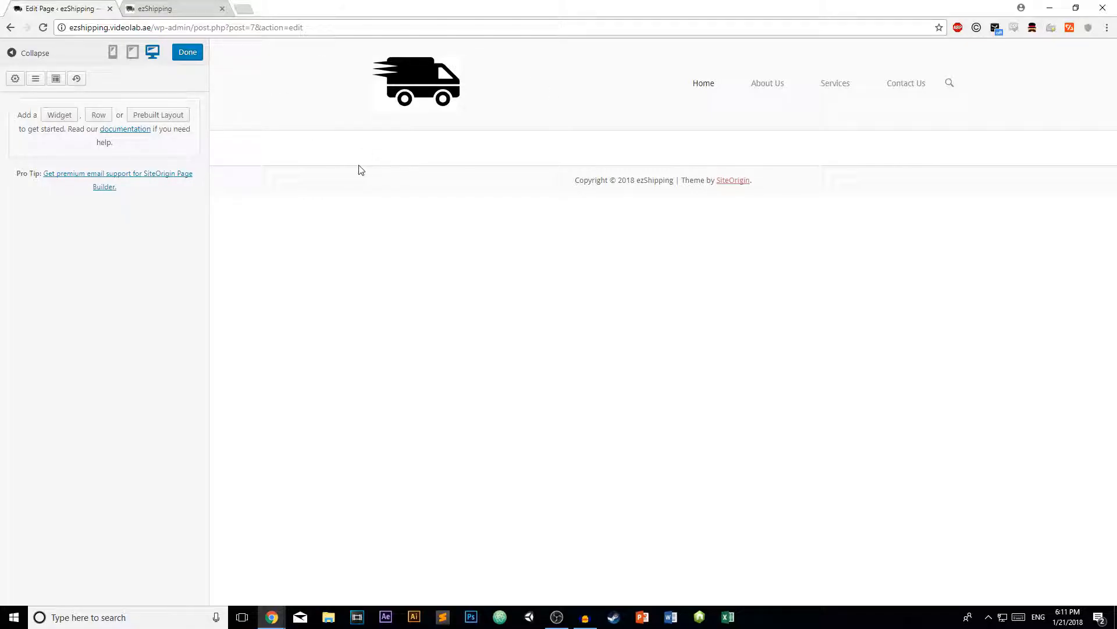
click(90, 113)
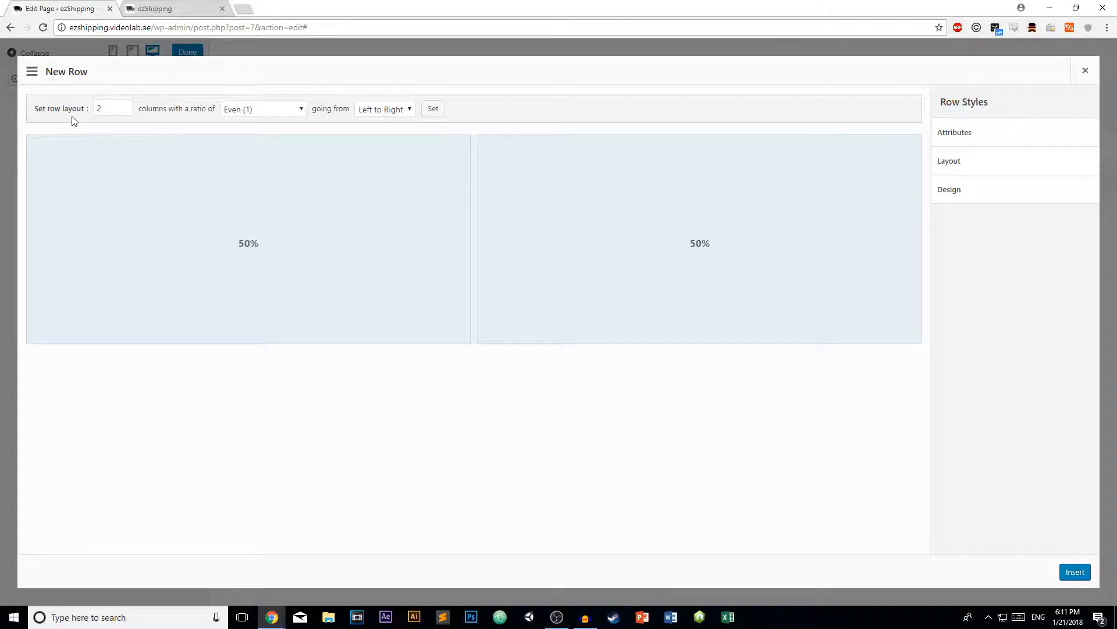
- Insert a single 100%-width, one-column row into the Home page layout
click(125, 111)
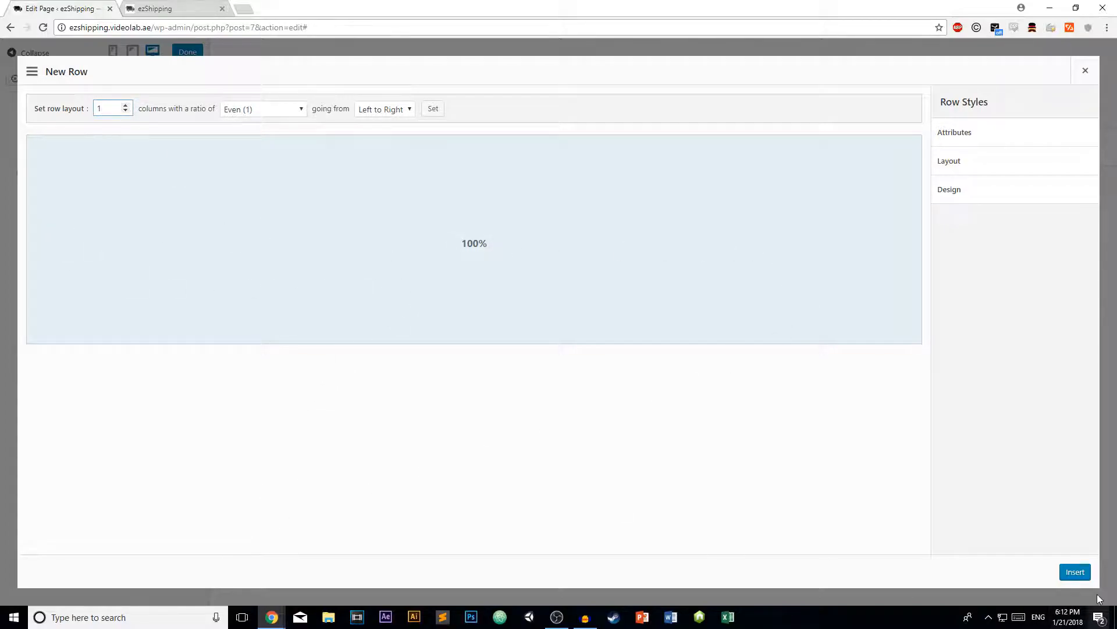
click(1073, 573)
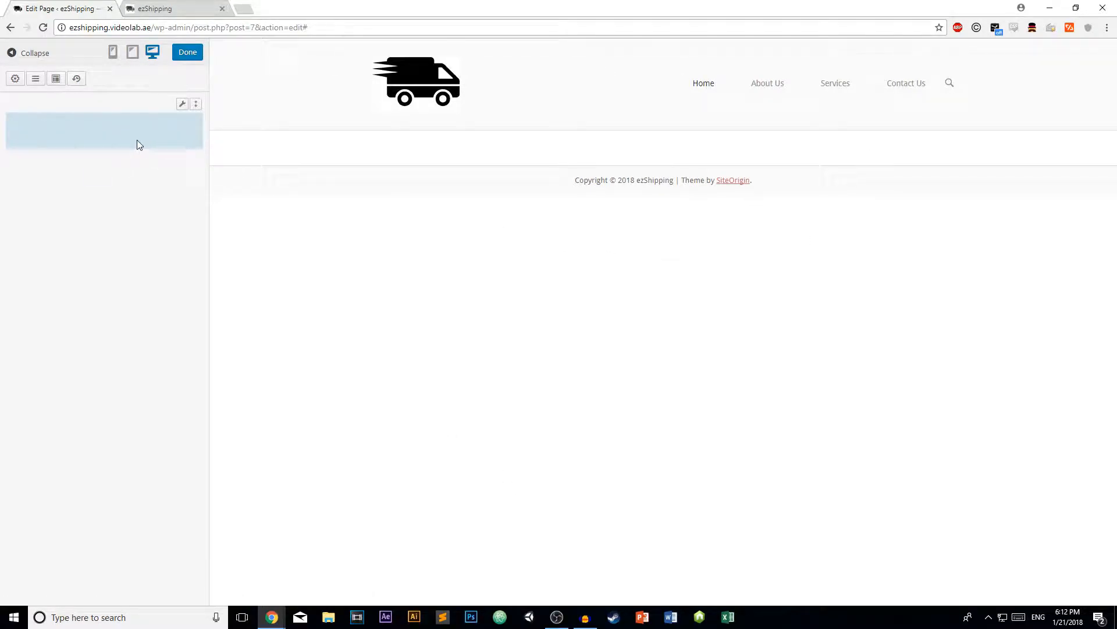
- Add a SiteOrigin Hero widget to the new row and open its settings
click(15, 79)
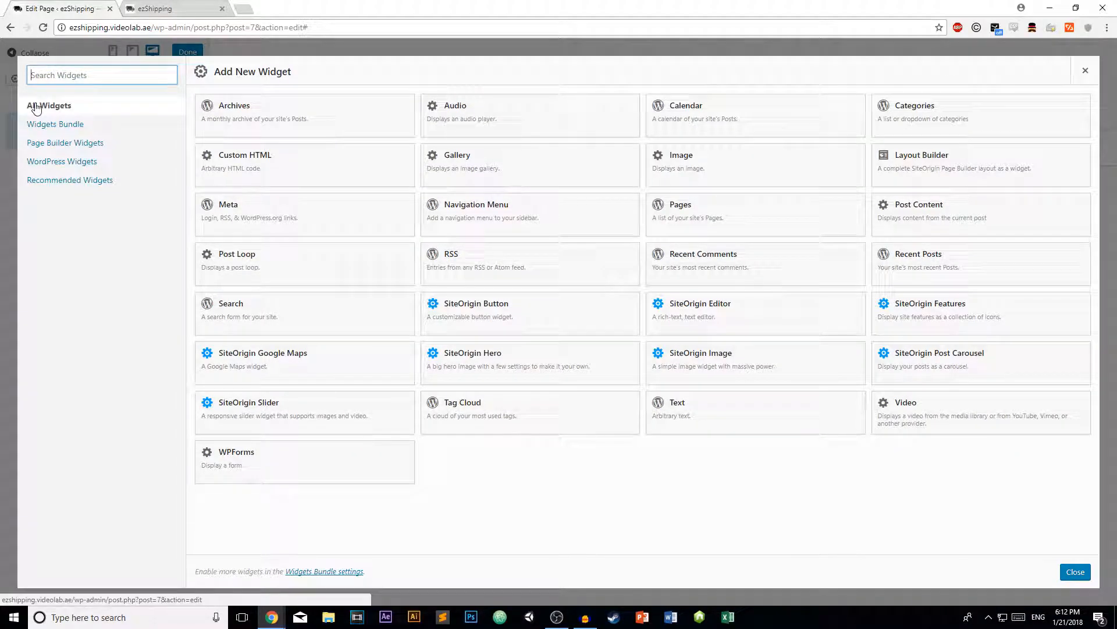
click(449, 359)
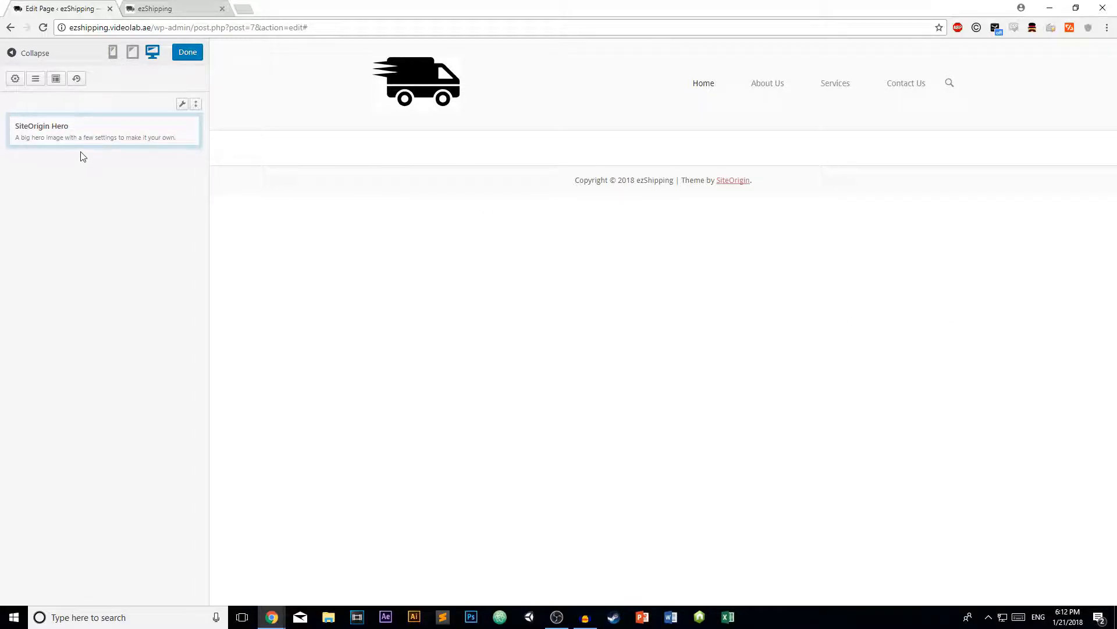
click(52, 126)
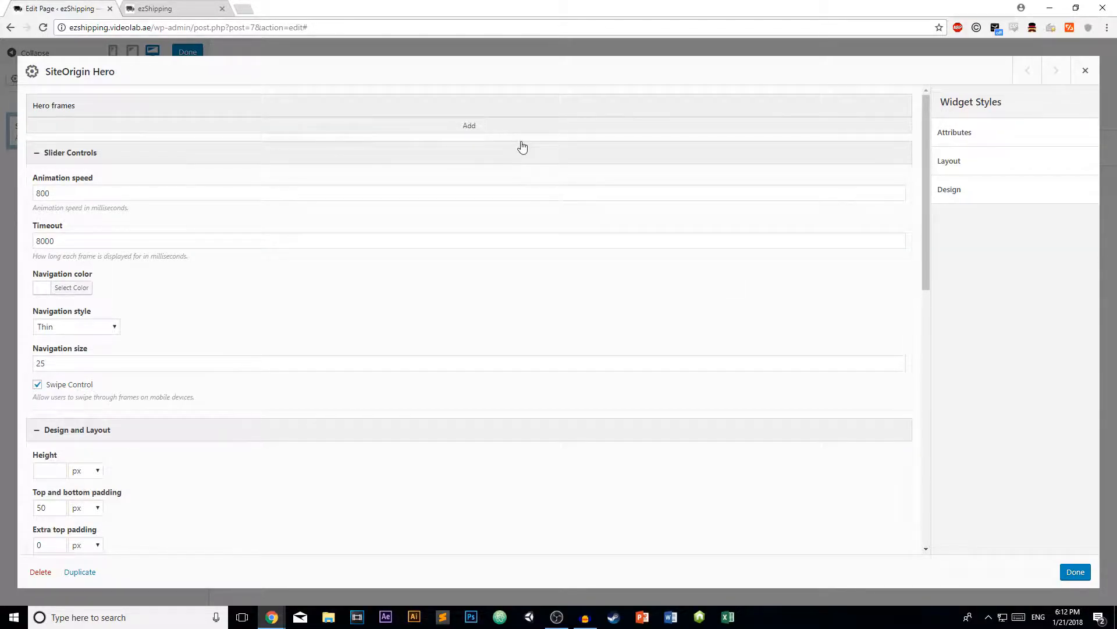
- Add three frames to the Hero slider
click(491, 130)
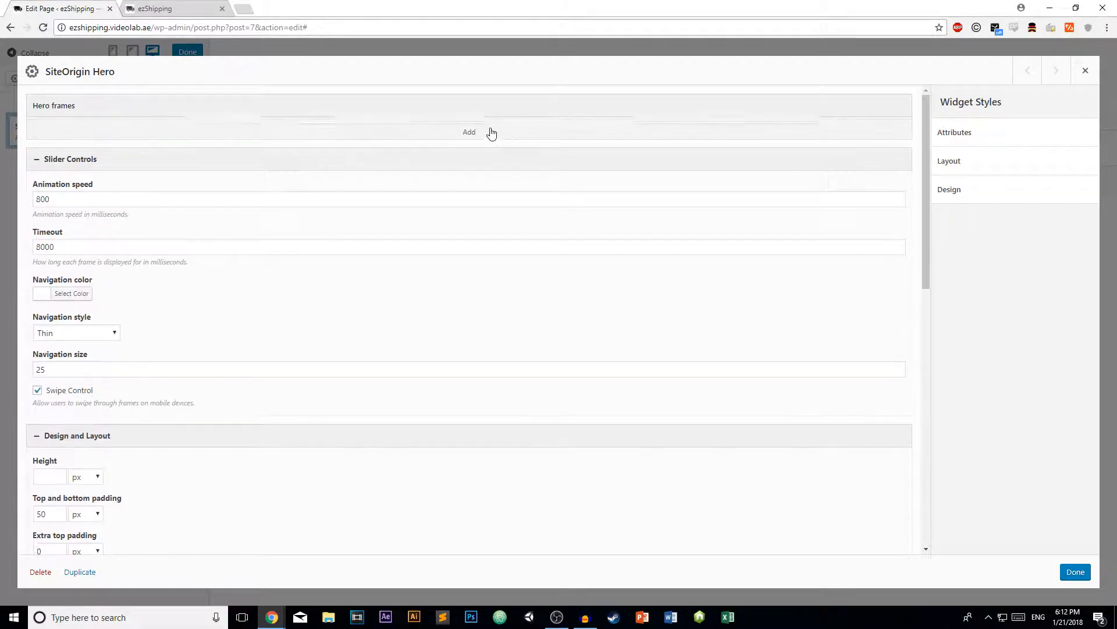
click(481, 151)
click(465, 175)
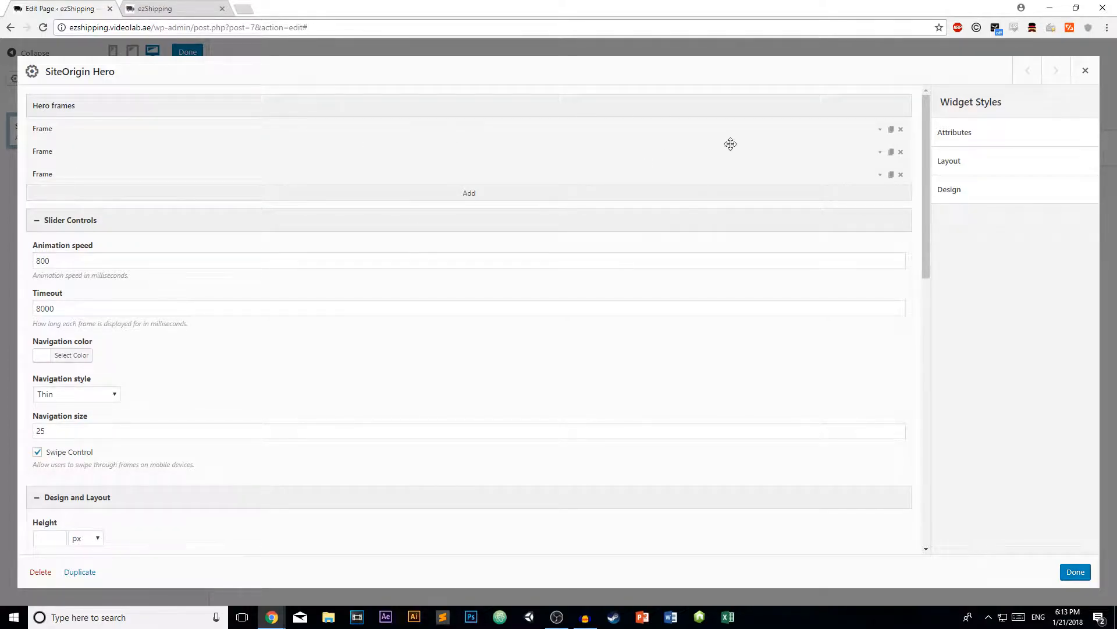
- Set Frame 1's background to Slider-Image-1 at Full size and save the widget
click(883, 134)
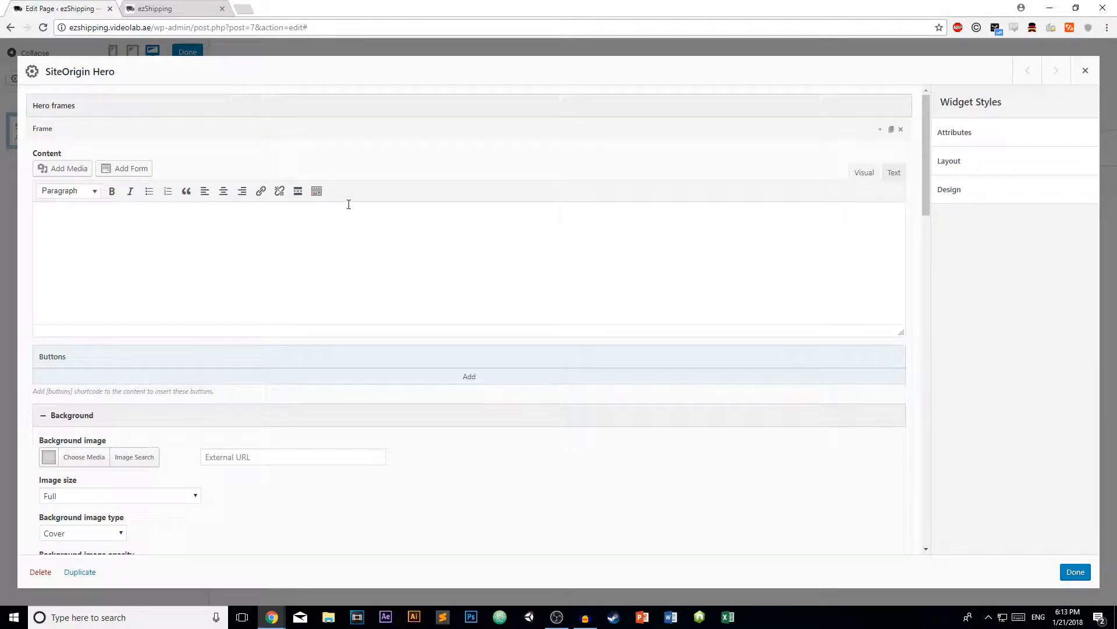
scroll(327, 264, down, 4)
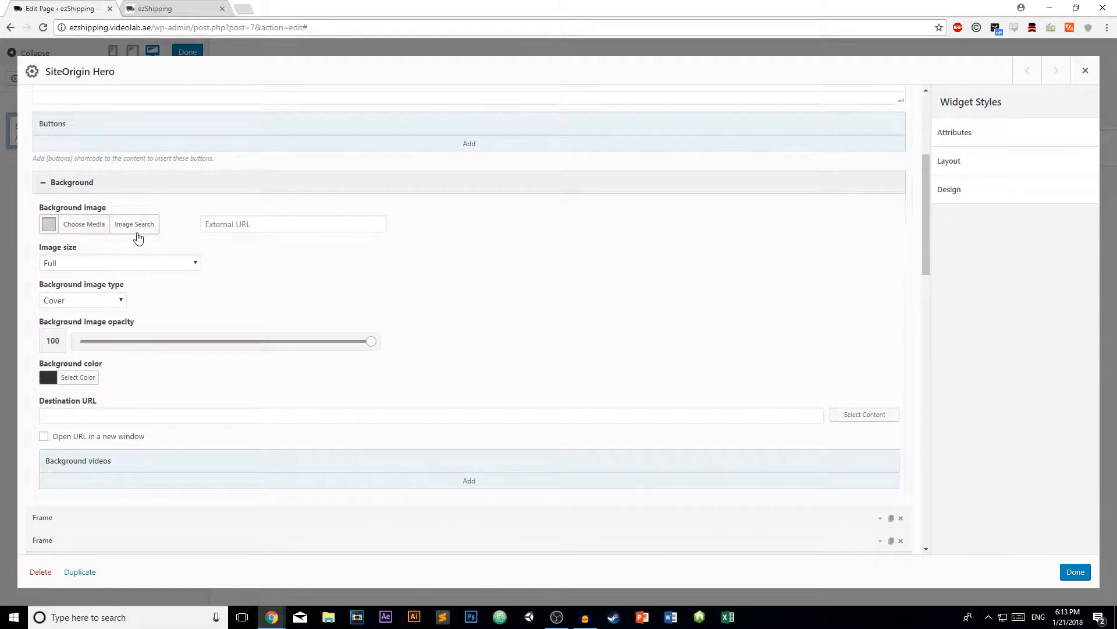
click(91, 224)
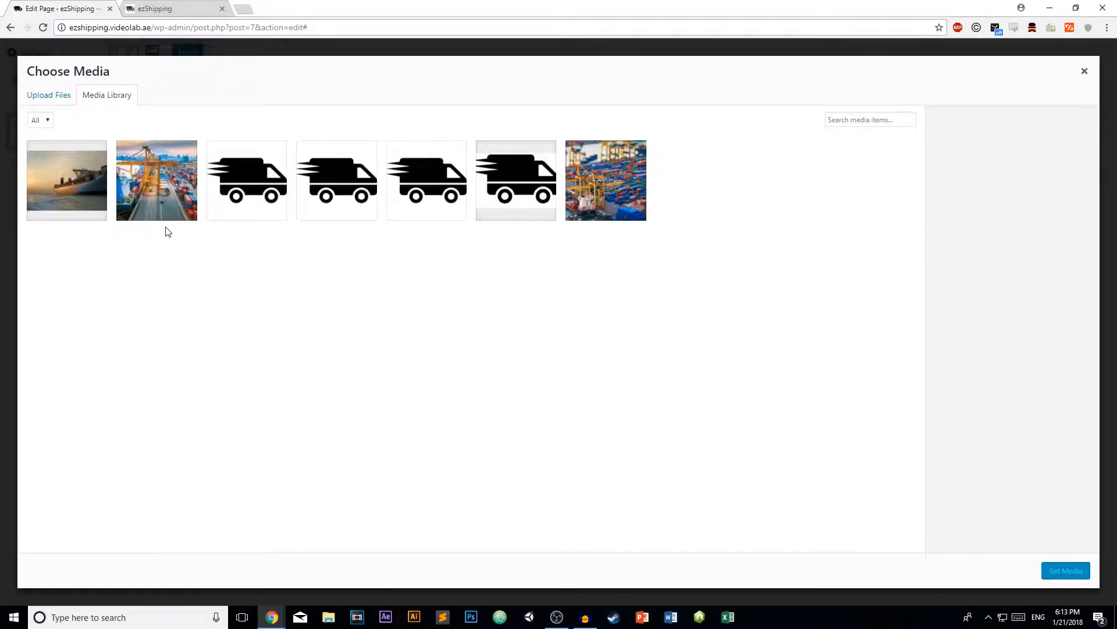
click(608, 187)
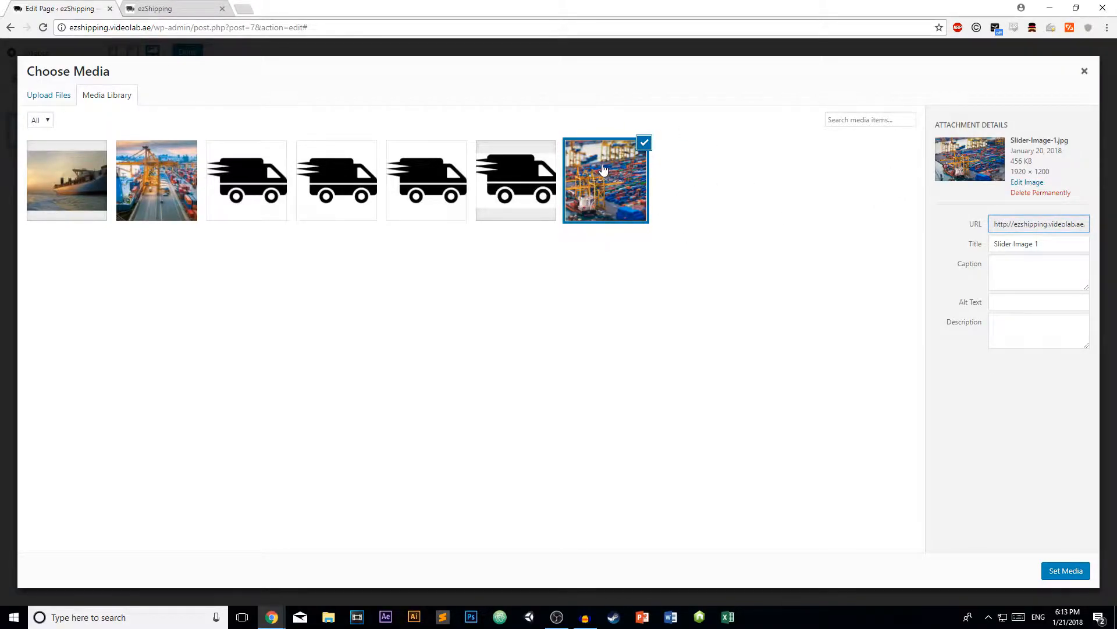
click(1049, 566)
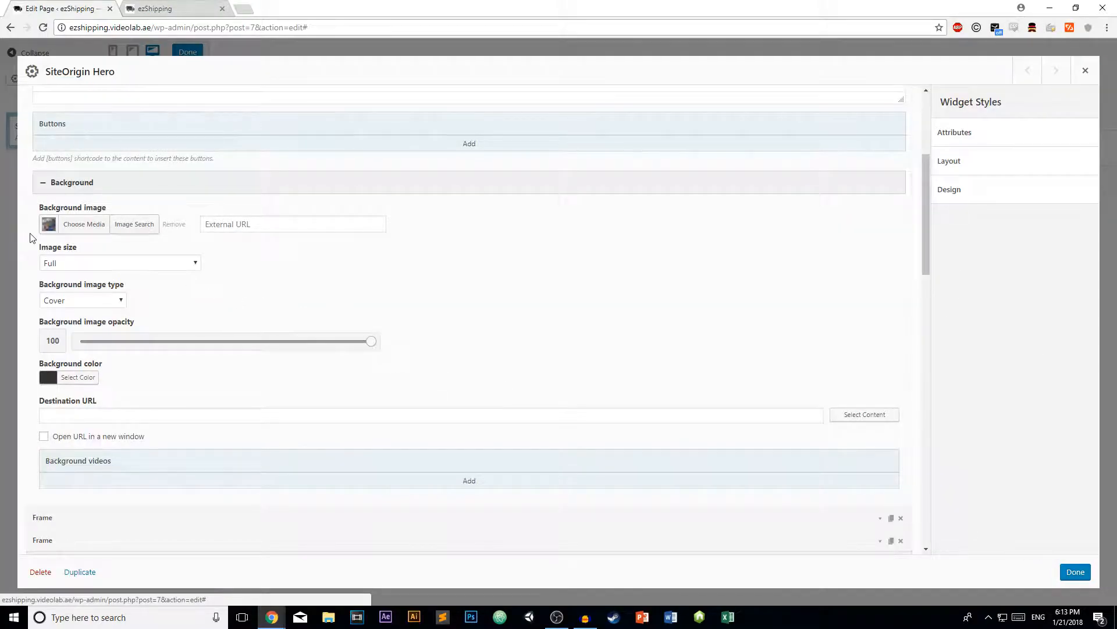
click(99, 262)
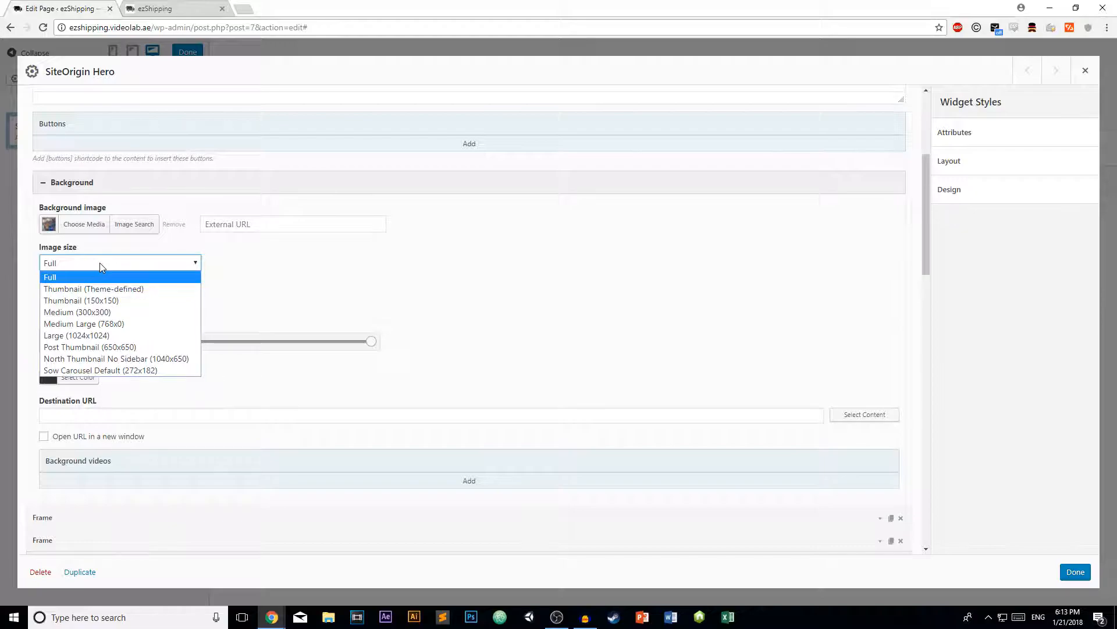
click(99, 263)
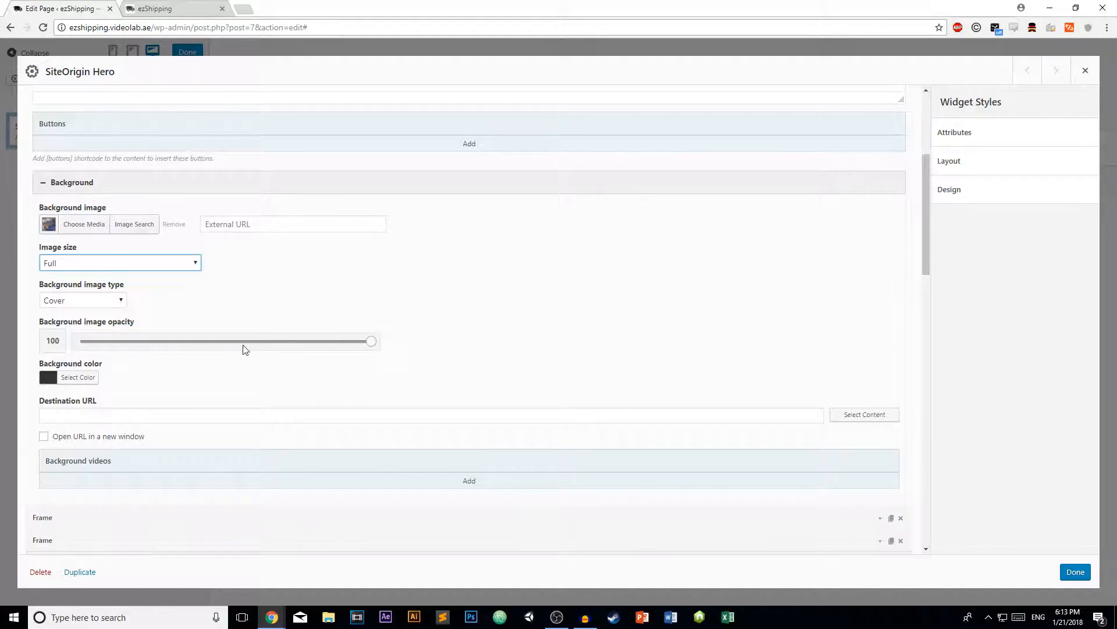
scroll(260, 354, up, 4)
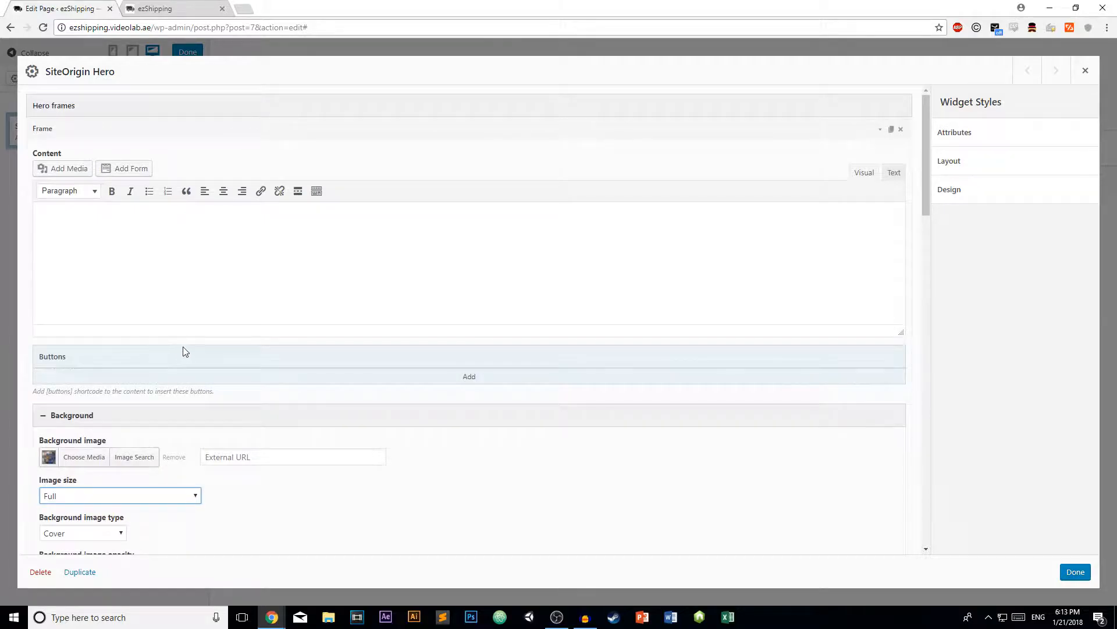
scroll(232, 378, down, 4)
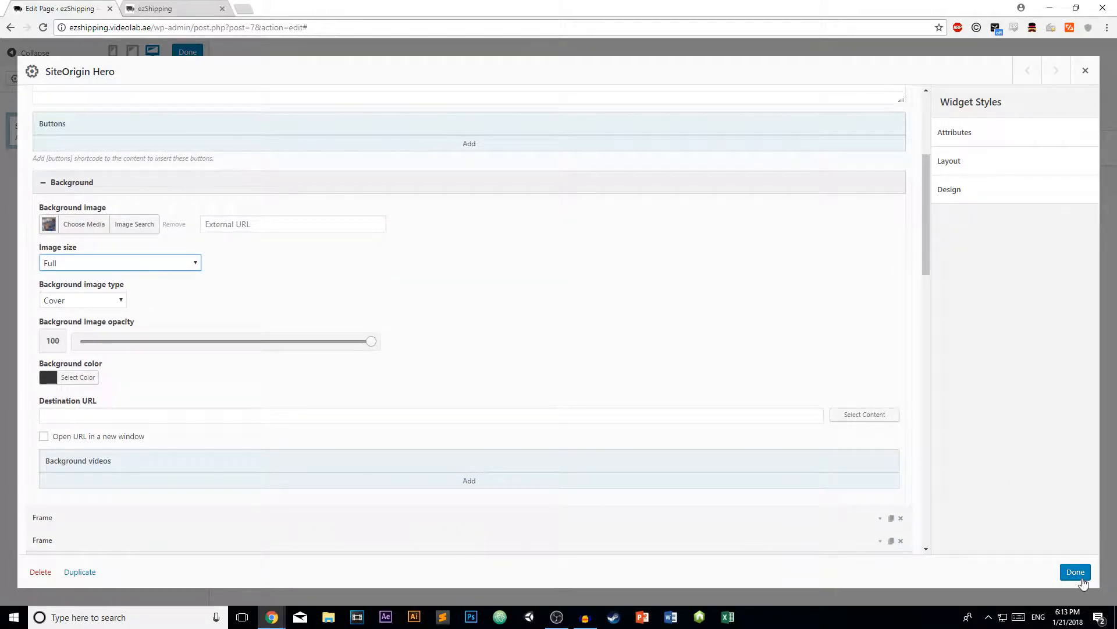
click(1080, 576)
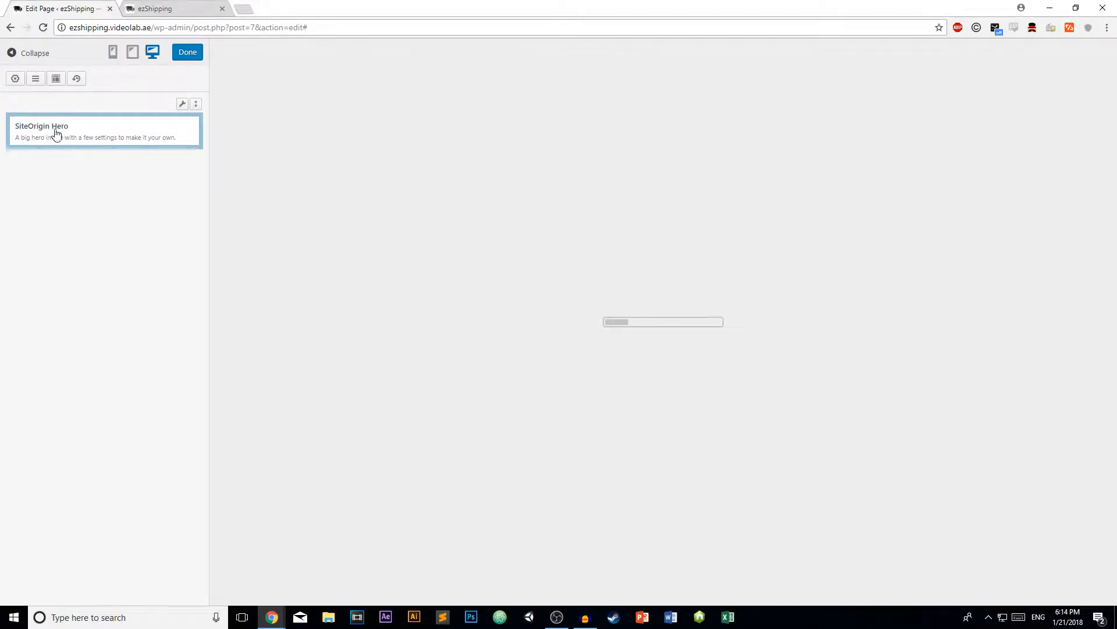
- Reopen the Hero widget and set Frame 2's background to the Slider-Image-3 ship-at-sunset photo
mouse_move(180, 108)
click(61, 124)
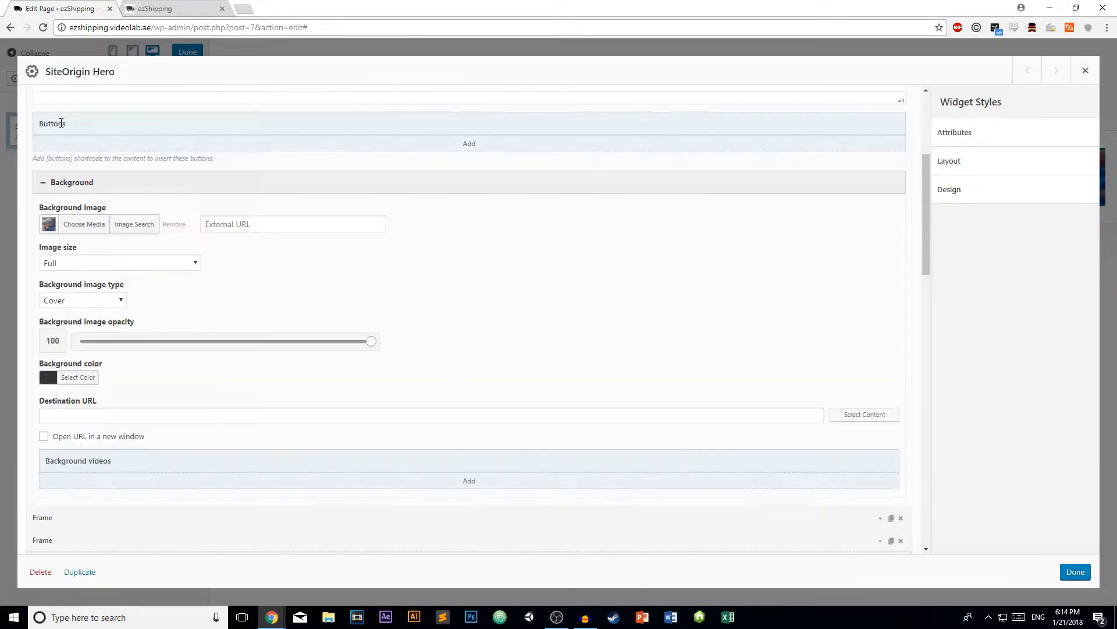
scroll(161, 171, up, 4)
click(880, 135)
click(880, 152)
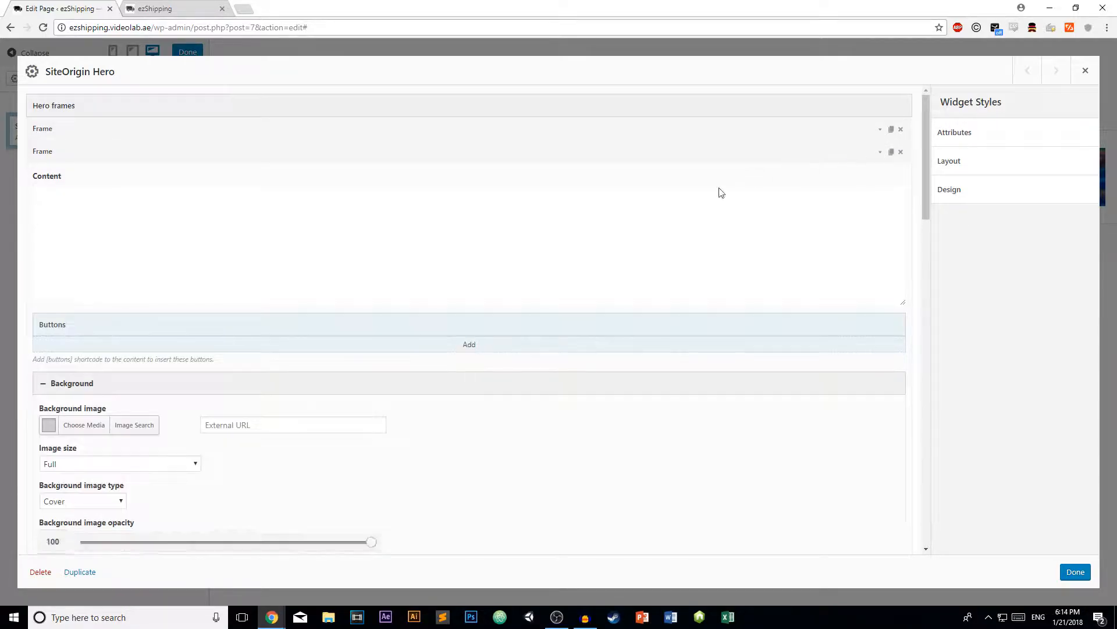
scroll(205, 406, down, 1)
click(87, 420)
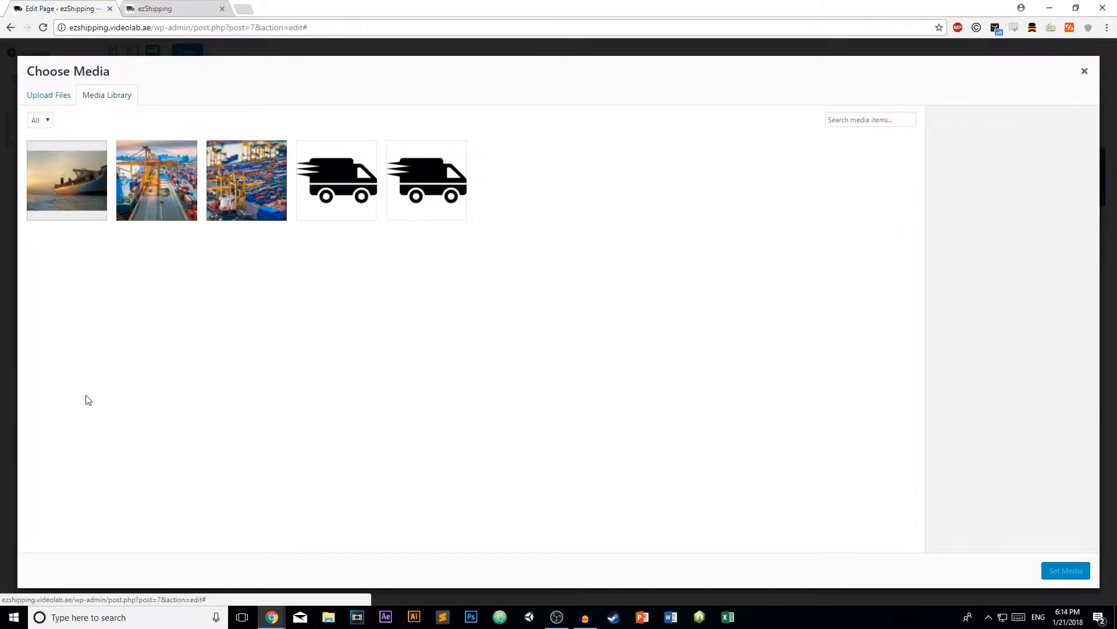
click(153, 188)
click(33, 183)
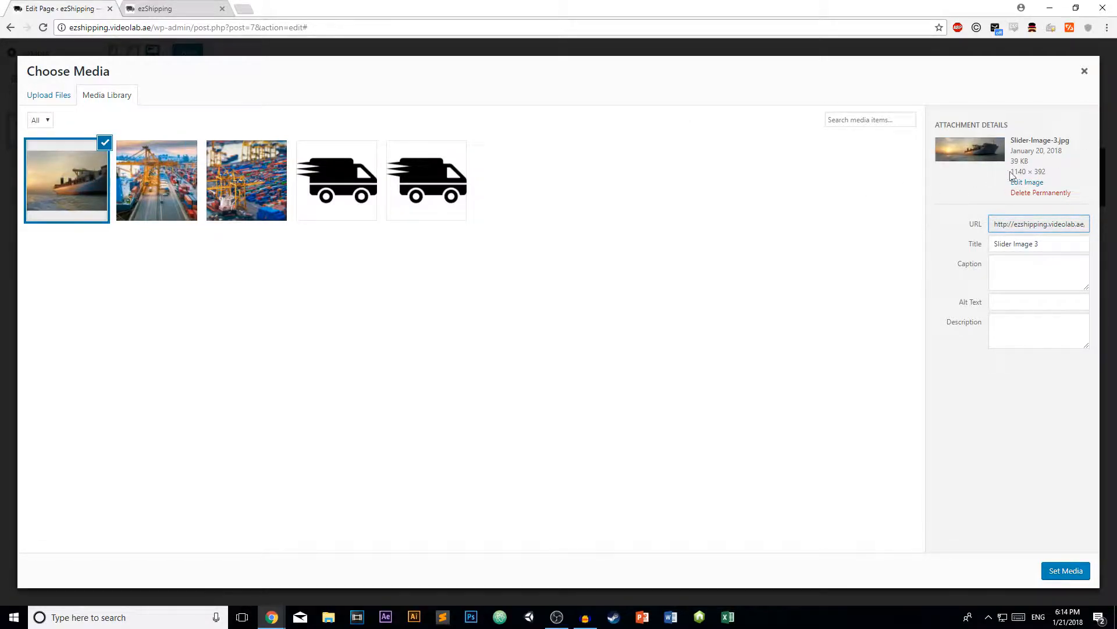
click(1066, 571)
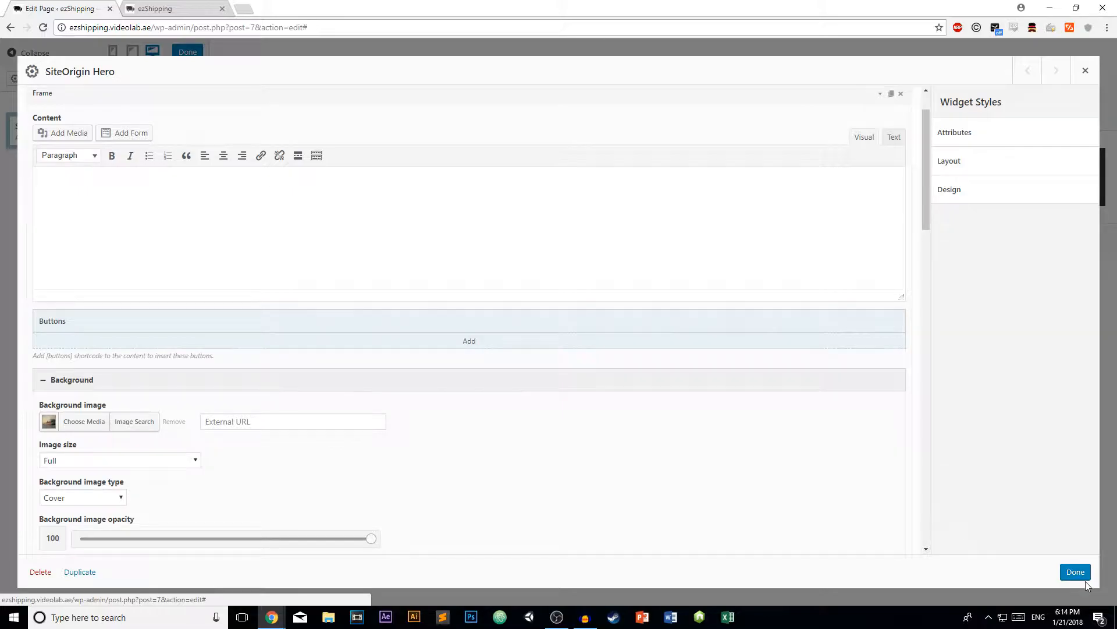
- Apply the Hero edits, advance the preview to slide two, and reopen the Hero settings
click(1070, 574)
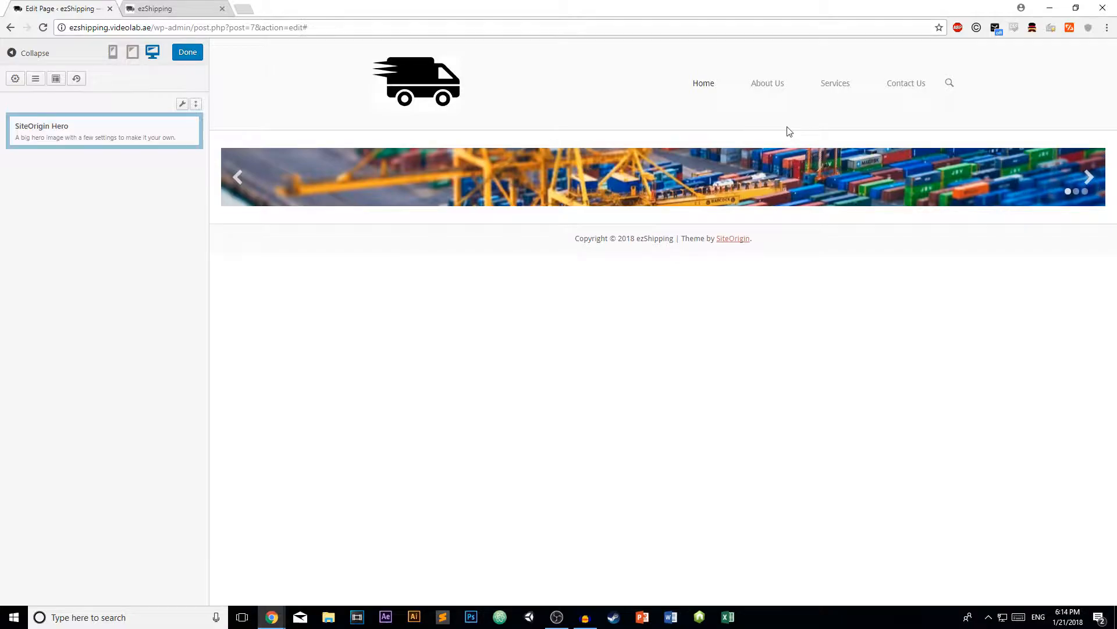
click(1086, 179)
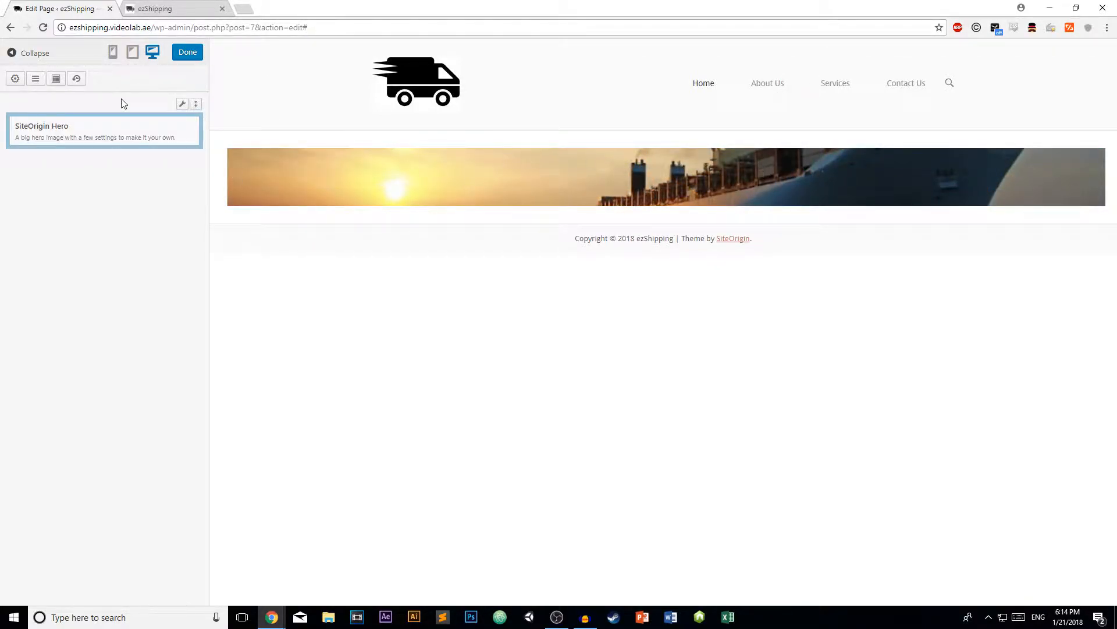
click(66, 131)
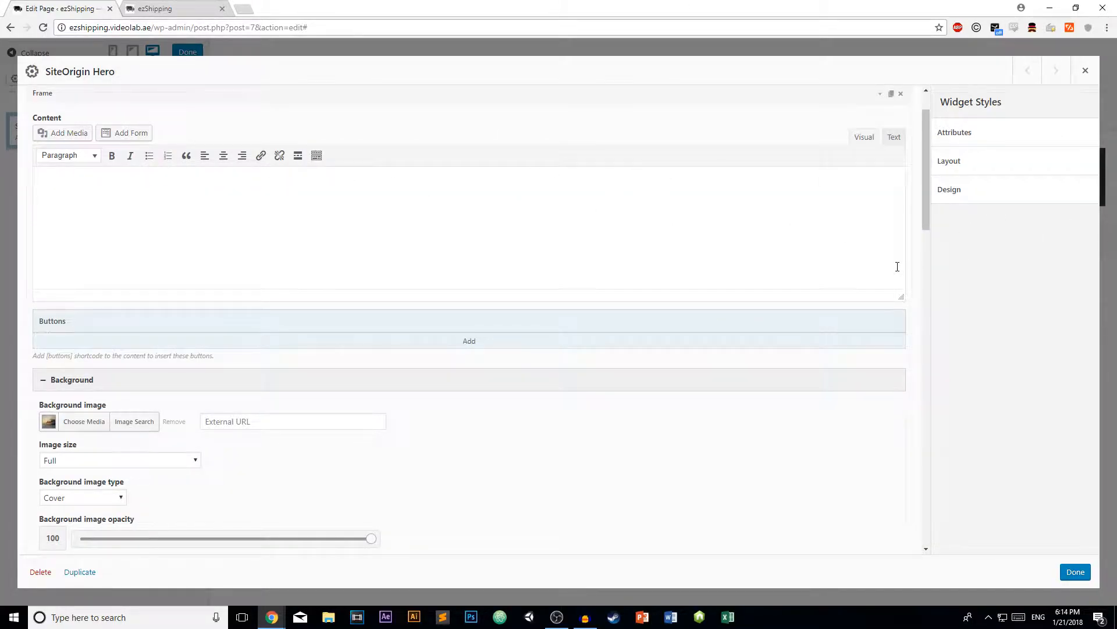
- Set Frame 3's background to Slider-Image-2.jpg, save, and reopen the Hero settings
scroll(441, 254, up, 1)
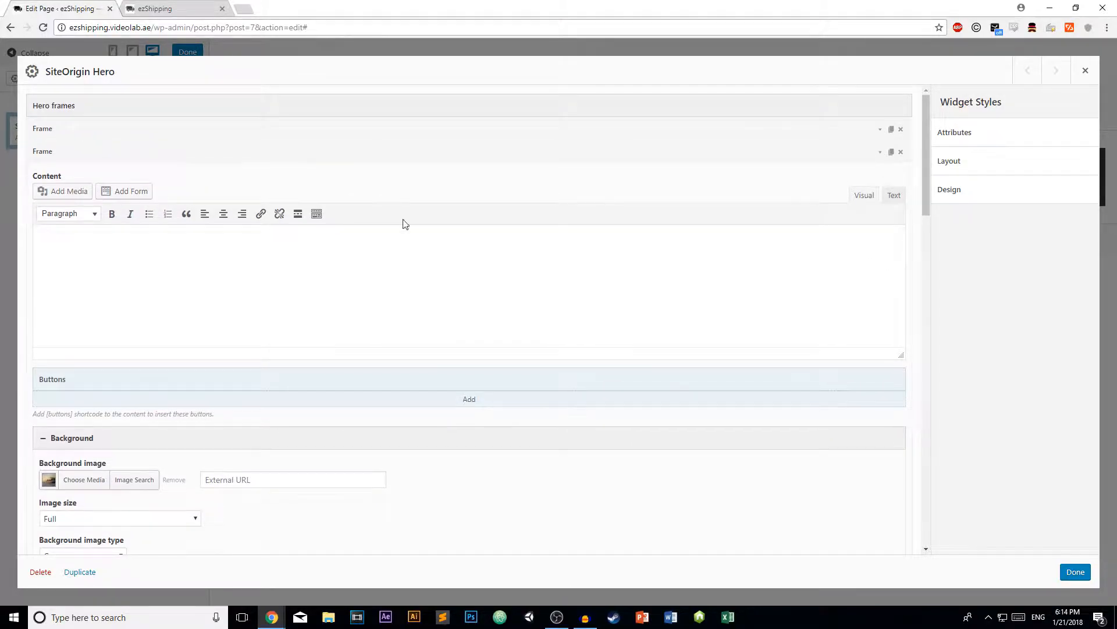
click(877, 154)
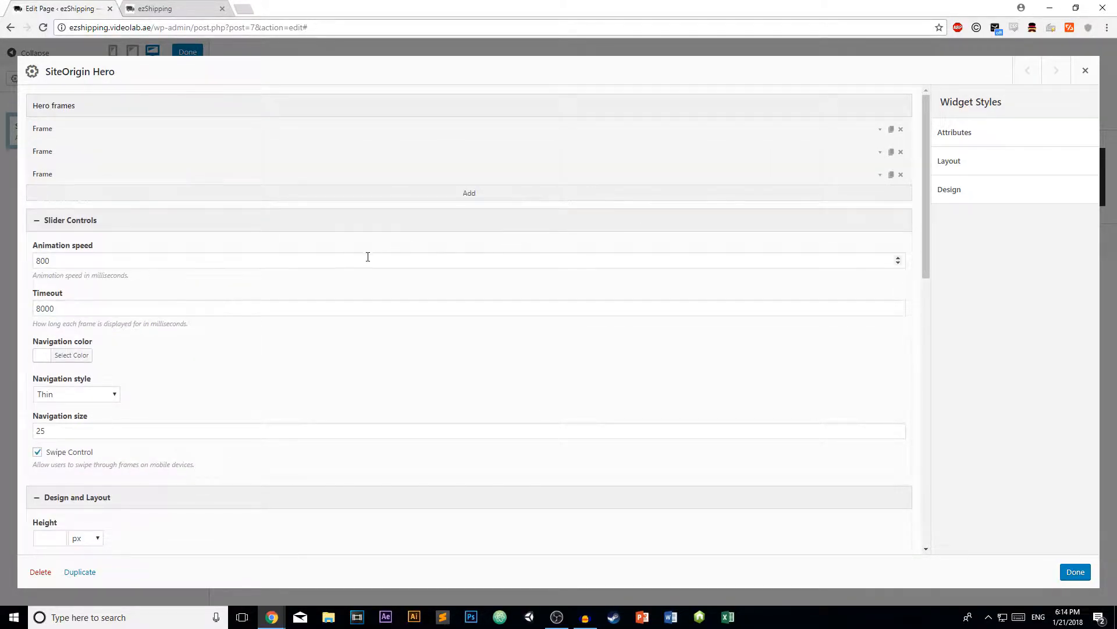
click(879, 177)
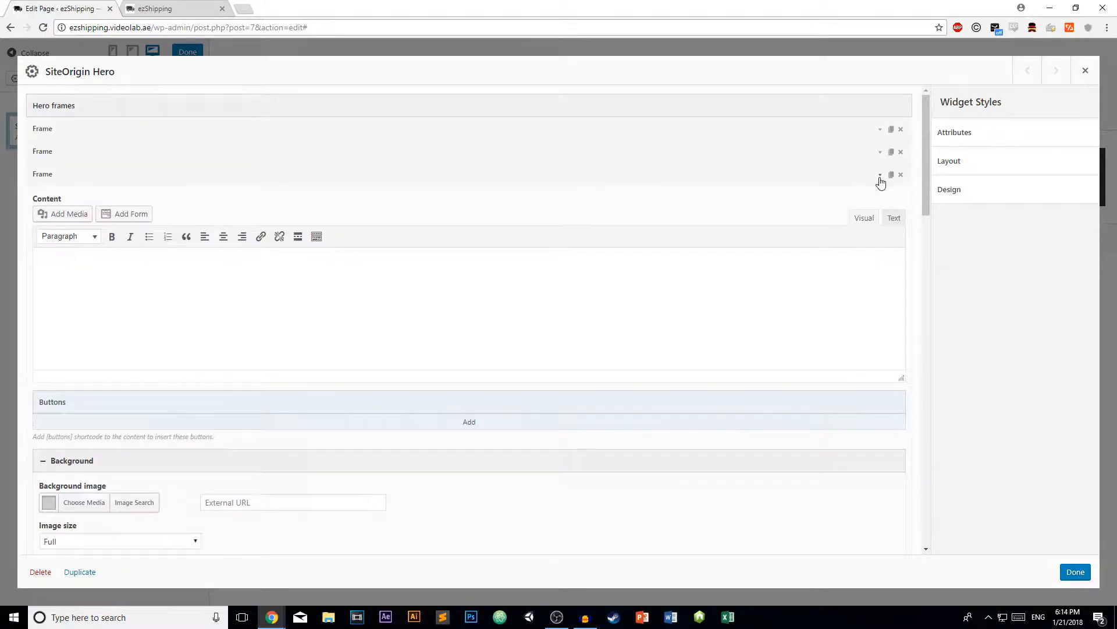
scroll(120, 319, down, 2)
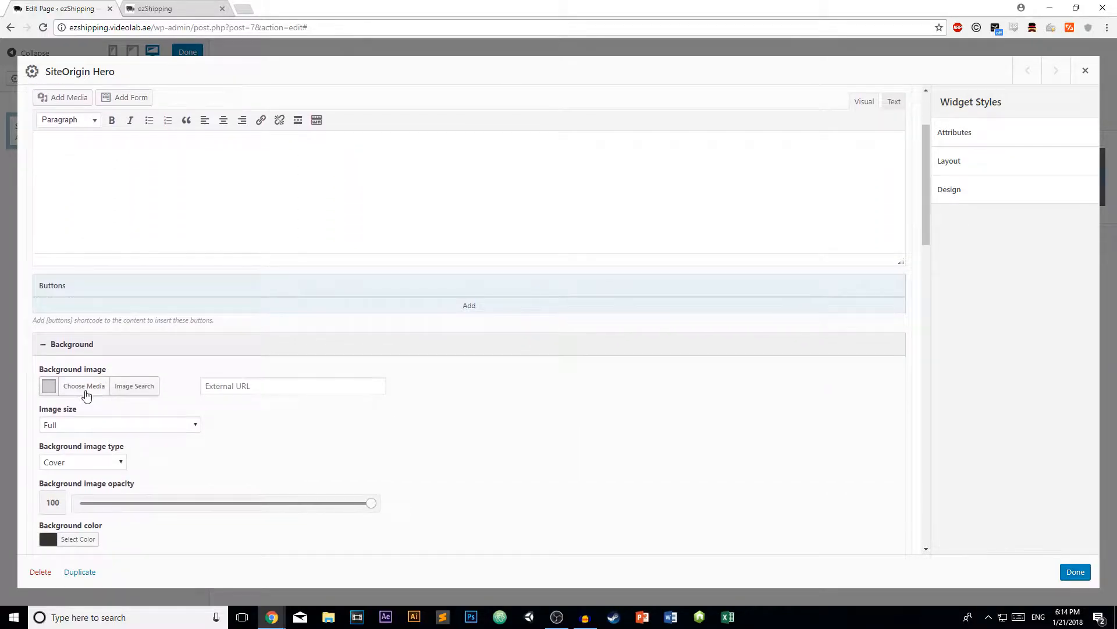
click(85, 388)
click(141, 204)
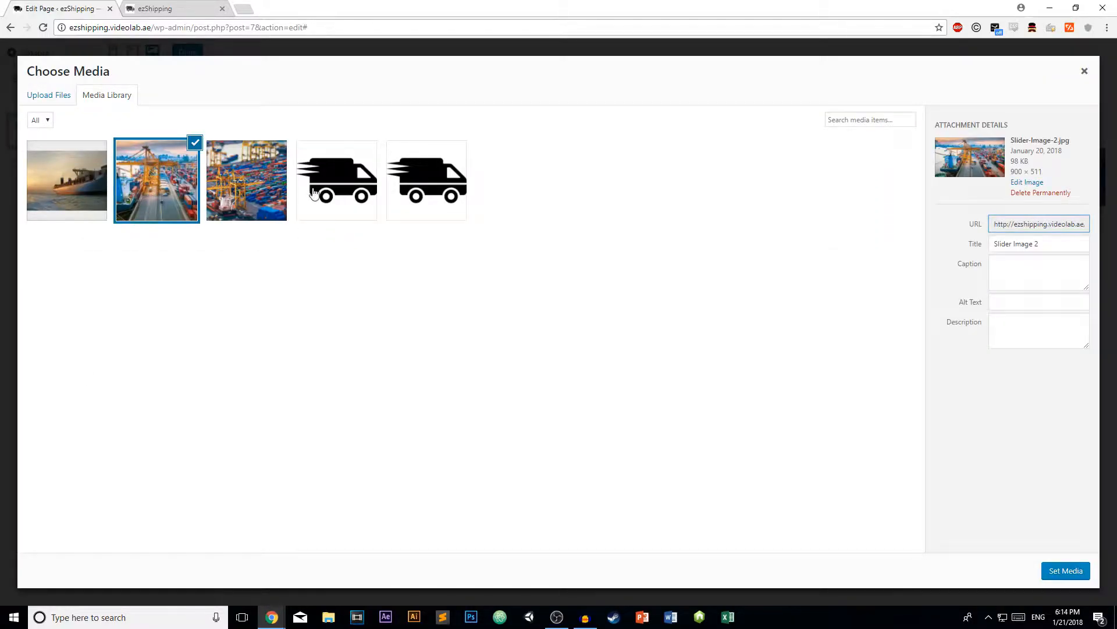
click(1060, 570)
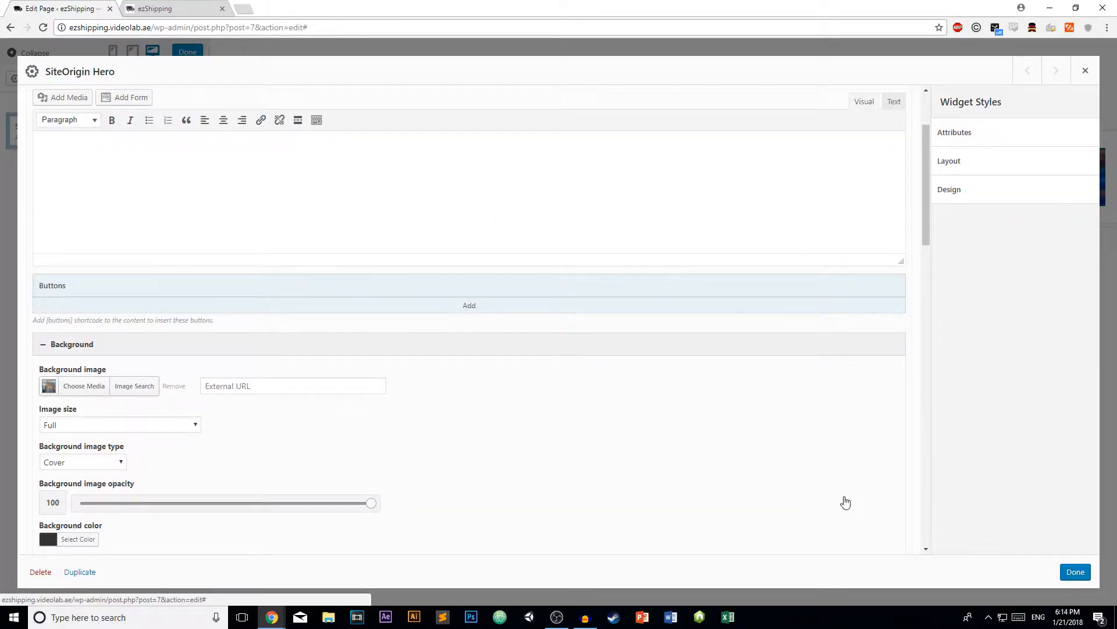
click(1069, 570)
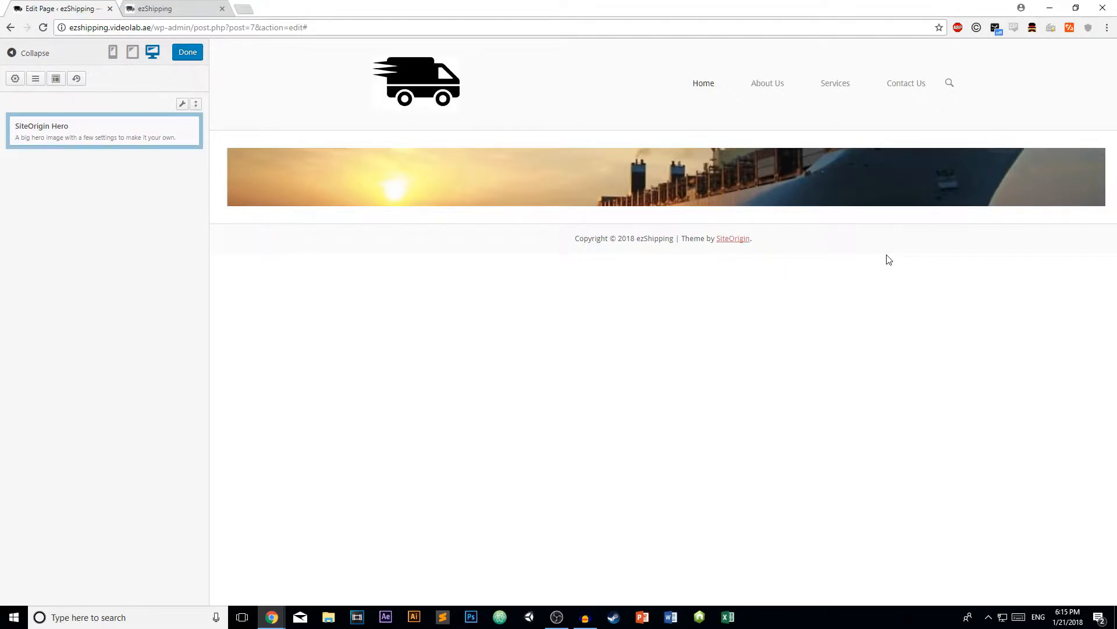
click(57, 128)
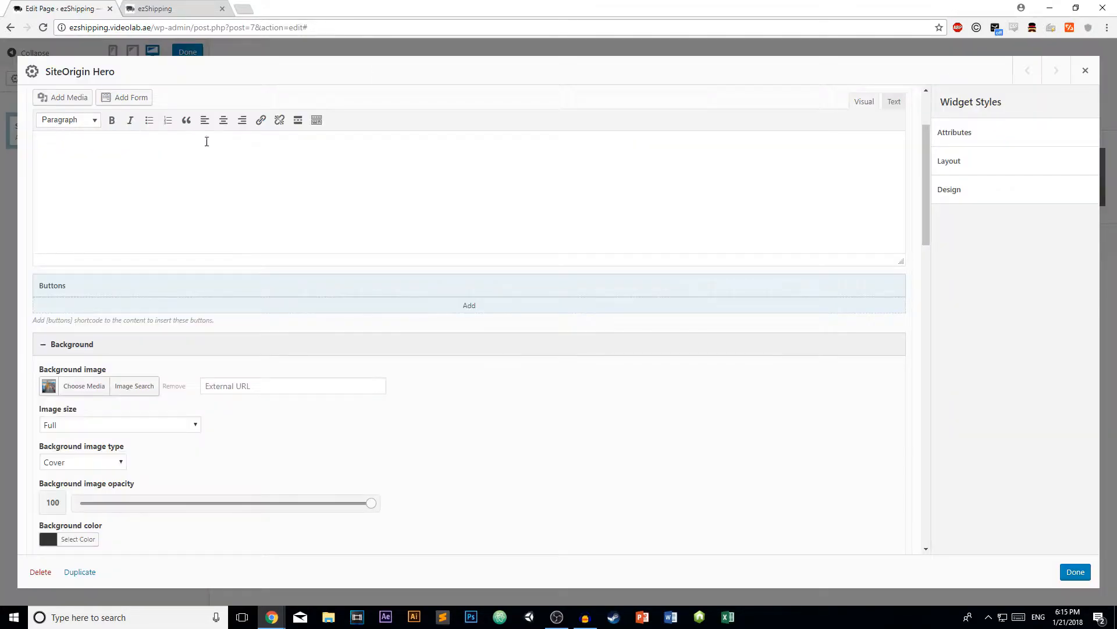
scroll(637, 200, up, 2)
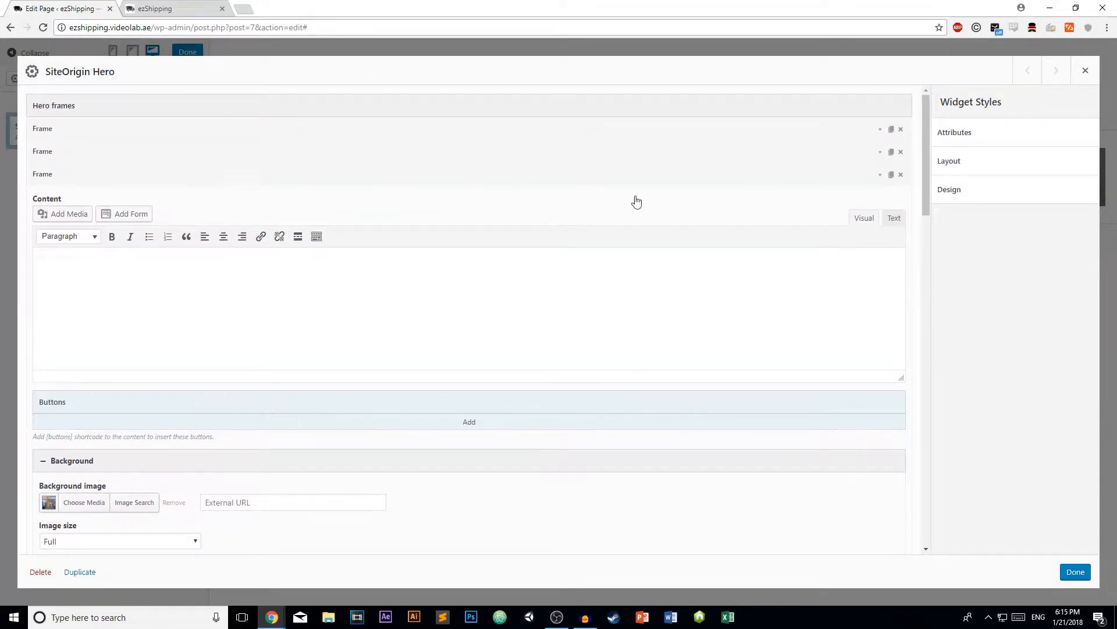
- In Frame 1's content, type the caption 'The best shipping company on the planet'
click(880, 178)
click(878, 129)
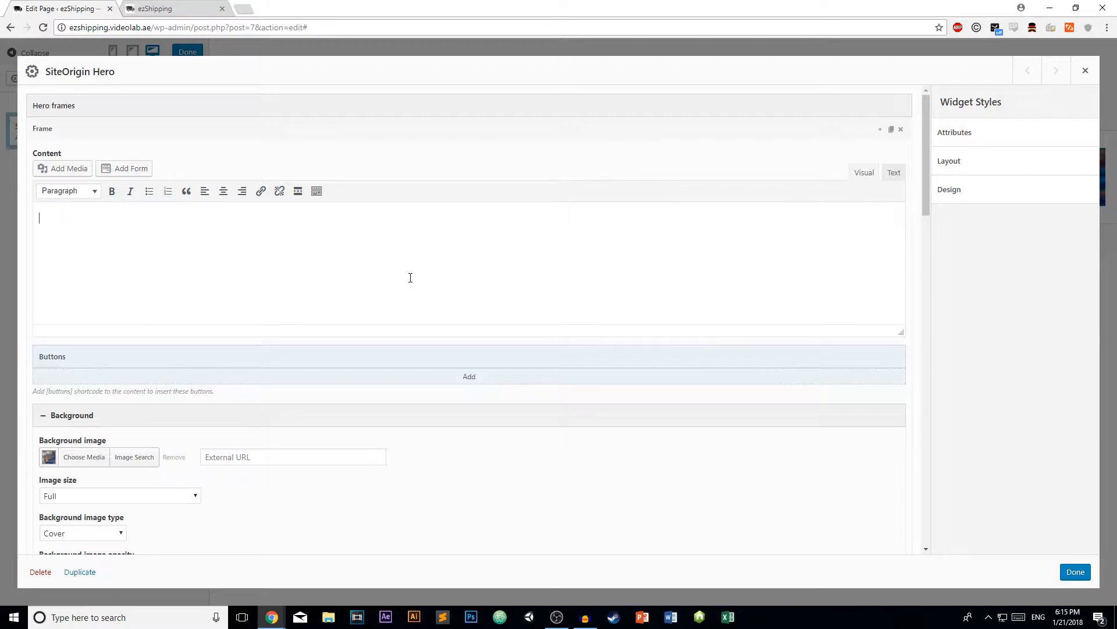
text(hje)
key(BackSpace)
text(e best shipping company on the planet.)
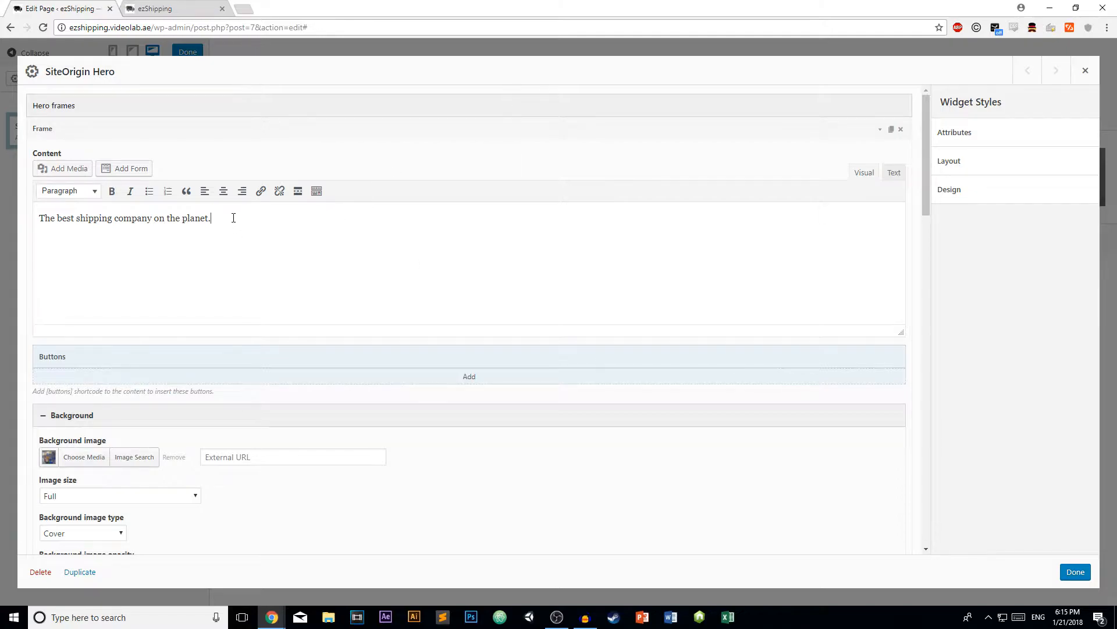
- Center the caption, undo an accidental change, and move it down one line
drag(234, 218, 37, 219)
click(224, 192)
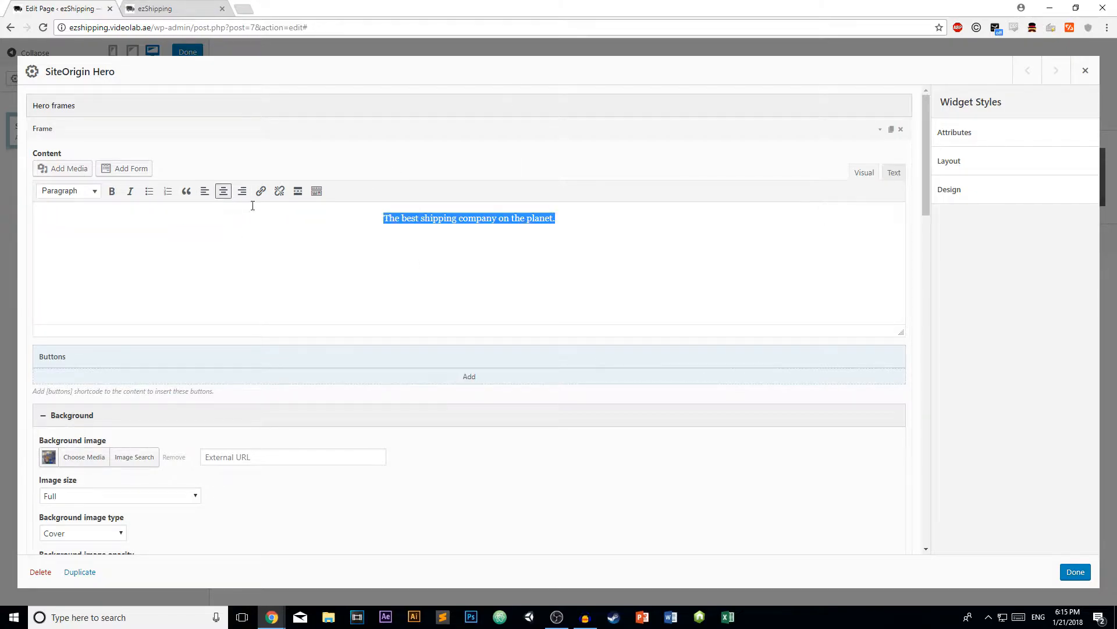
click(508, 235)
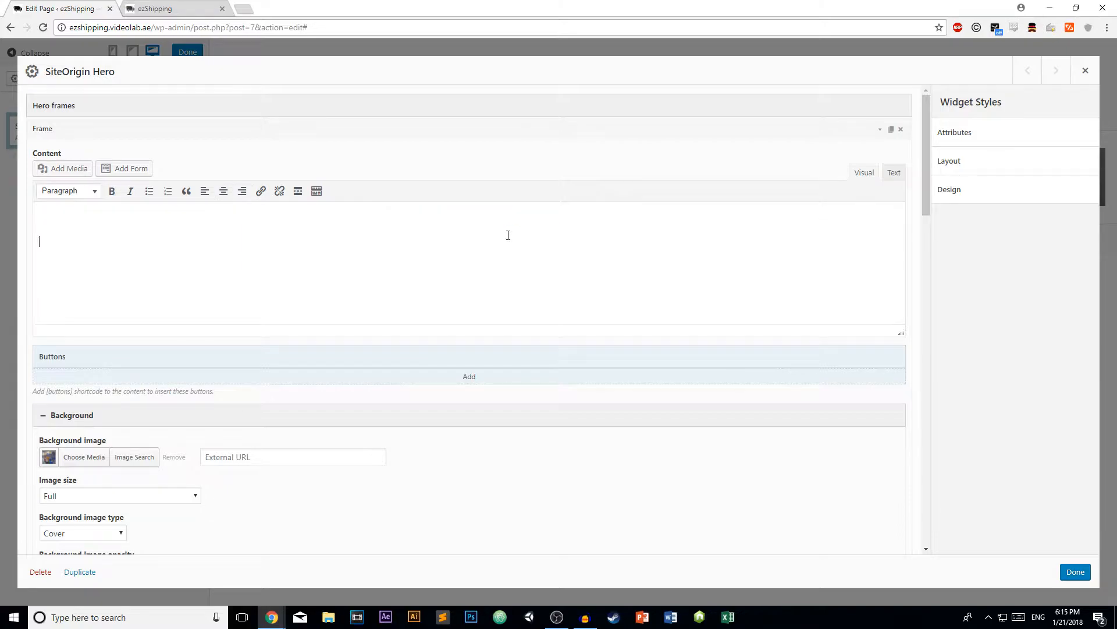
key(ctrl+z)
click(385, 218)
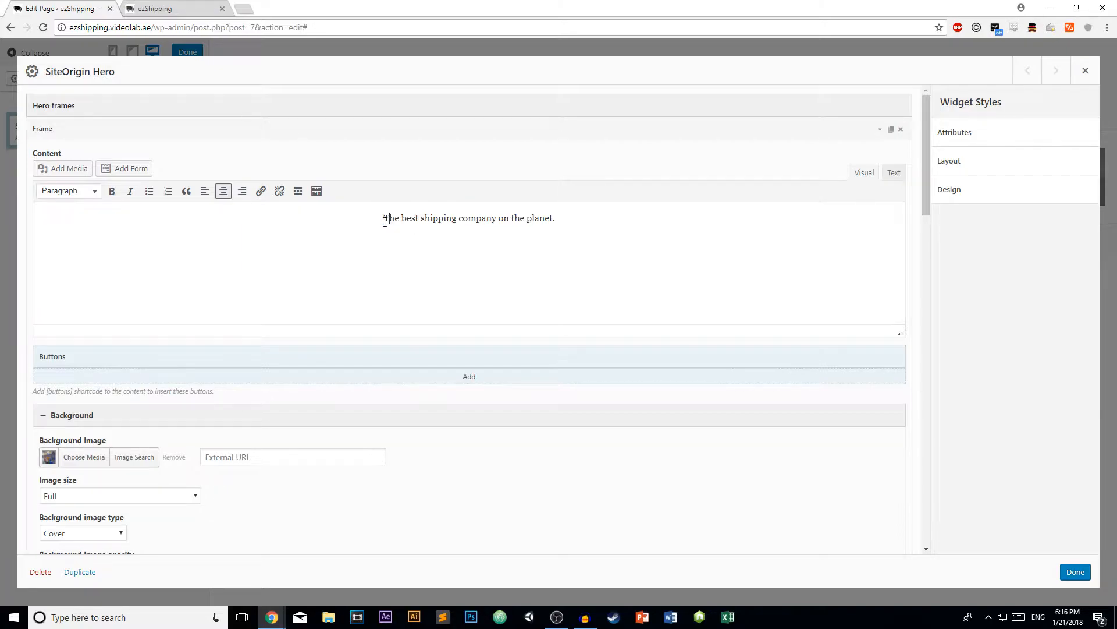
key(Return)
key(Return)
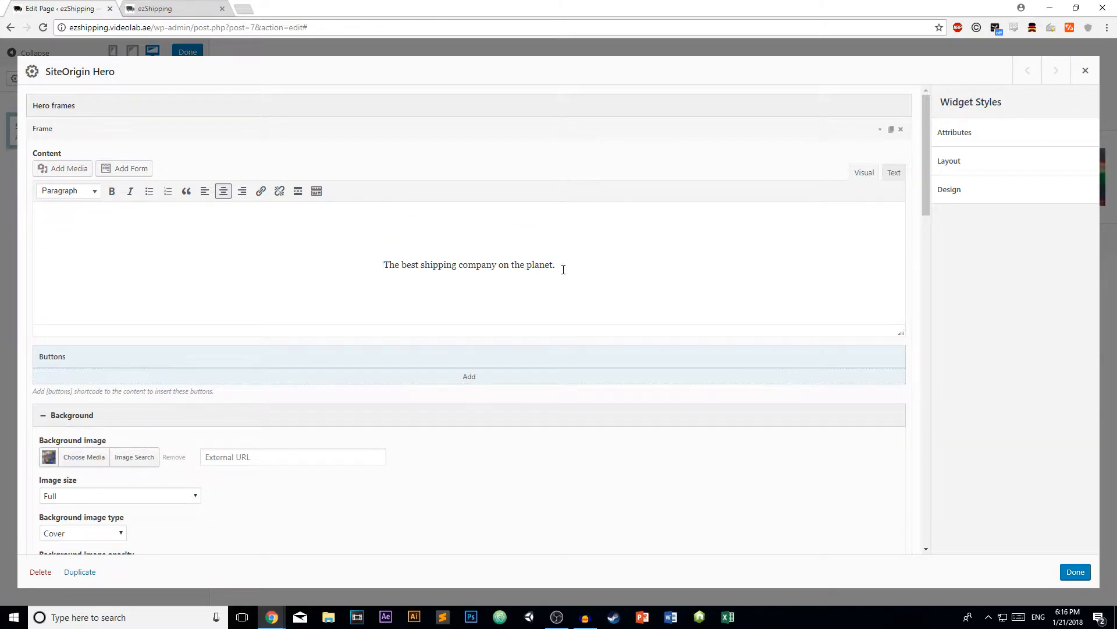
- Format the caption as Heading 2 and save the Hero widget
drag(563, 269, 337, 257)
click(90, 191)
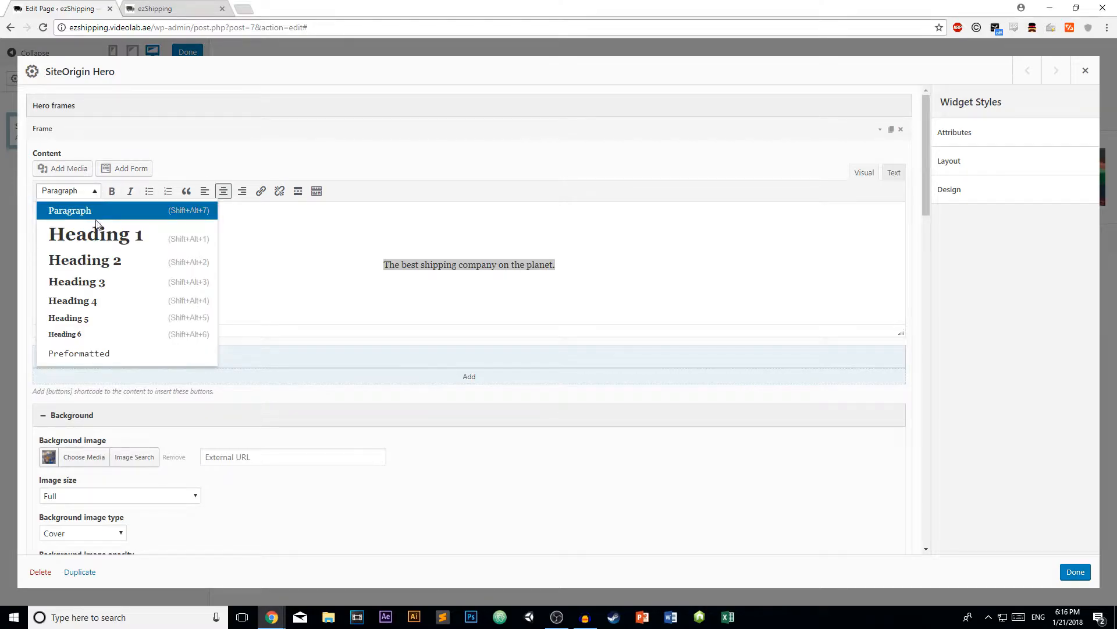
click(117, 259)
click(813, 260)
scroll(626, 235, down, 5)
scroll(626, 236, up, 5)
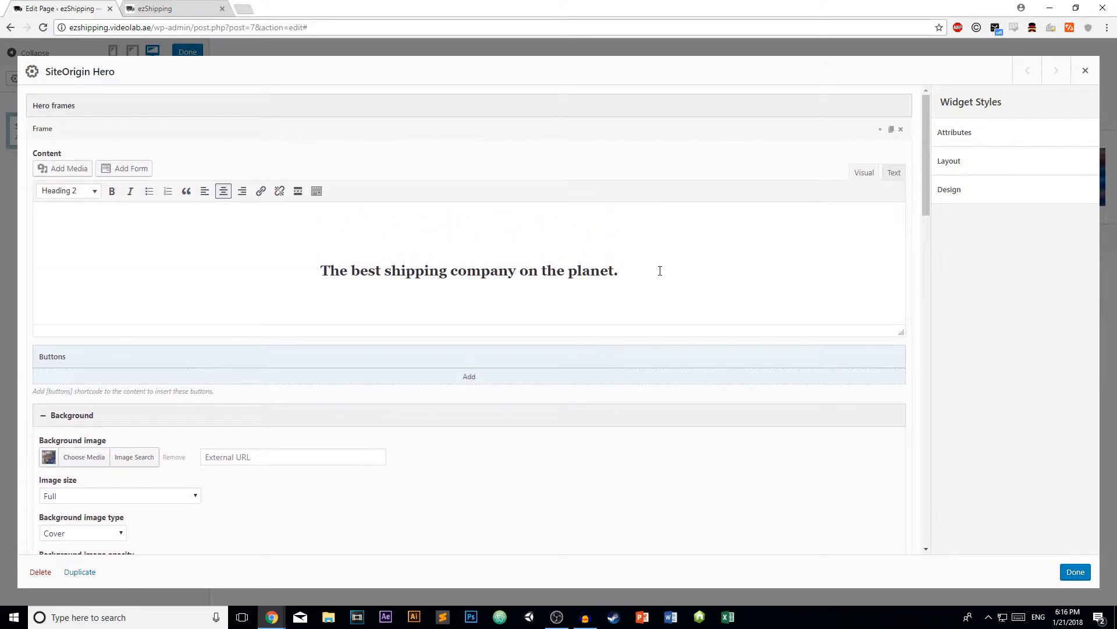
click(1075, 572)
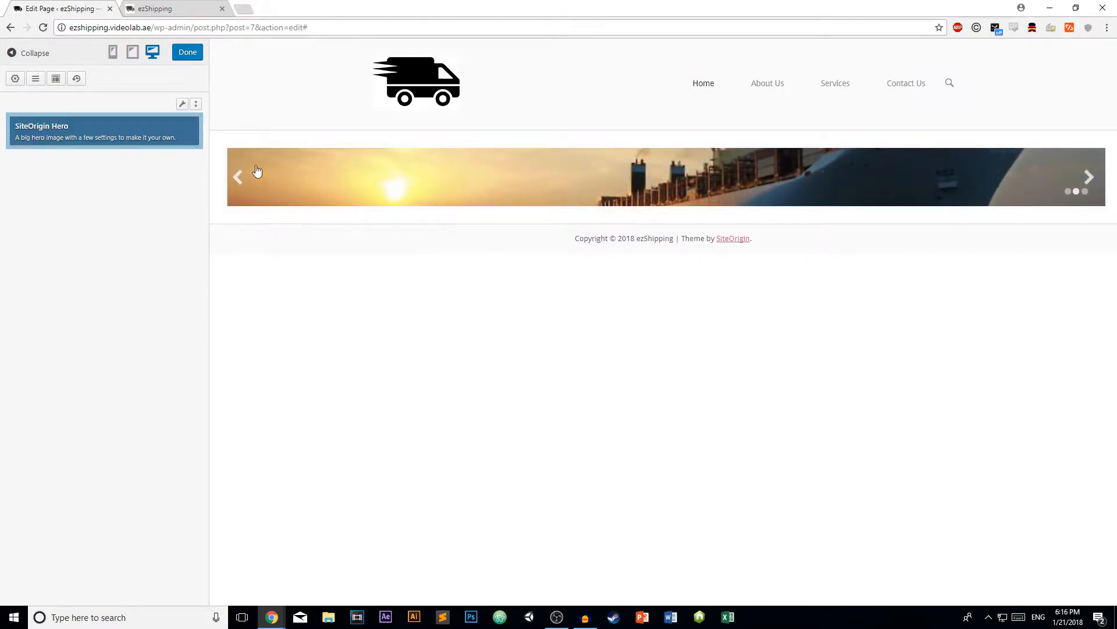
- In the Hero widget's Frame 2, type the caption "Shipping rates starting from $5.99"
click(56, 127)
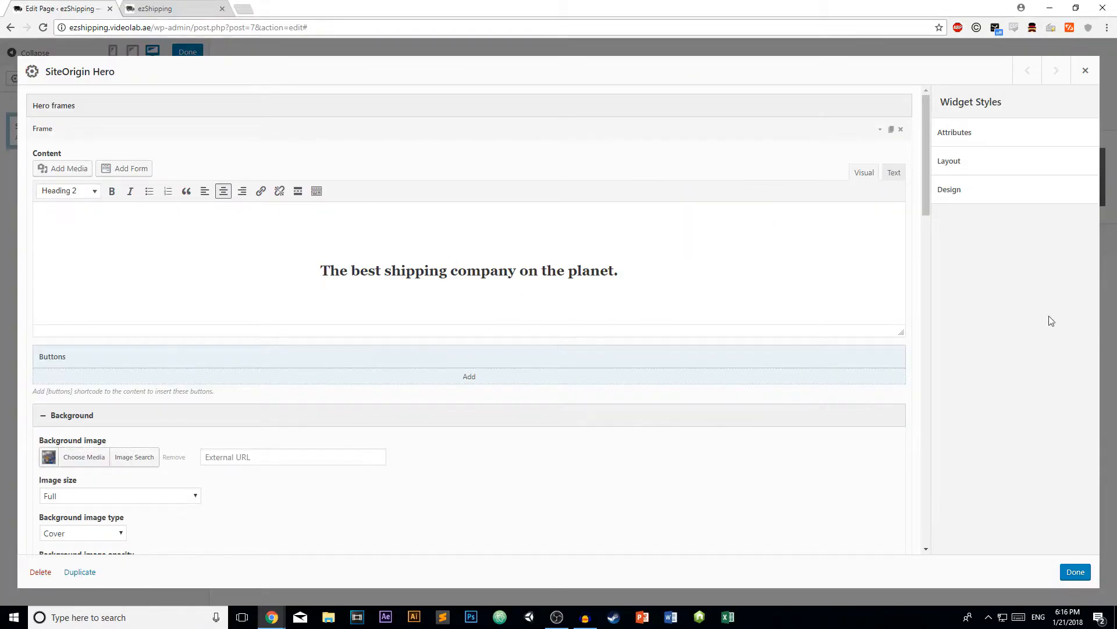
click(879, 129)
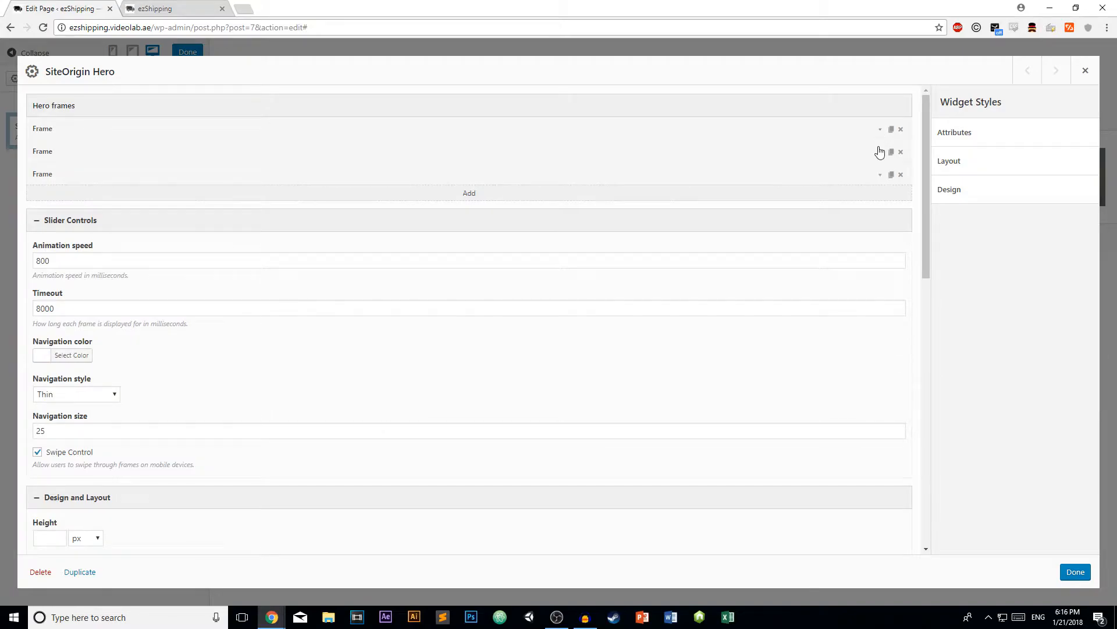
click(880, 152)
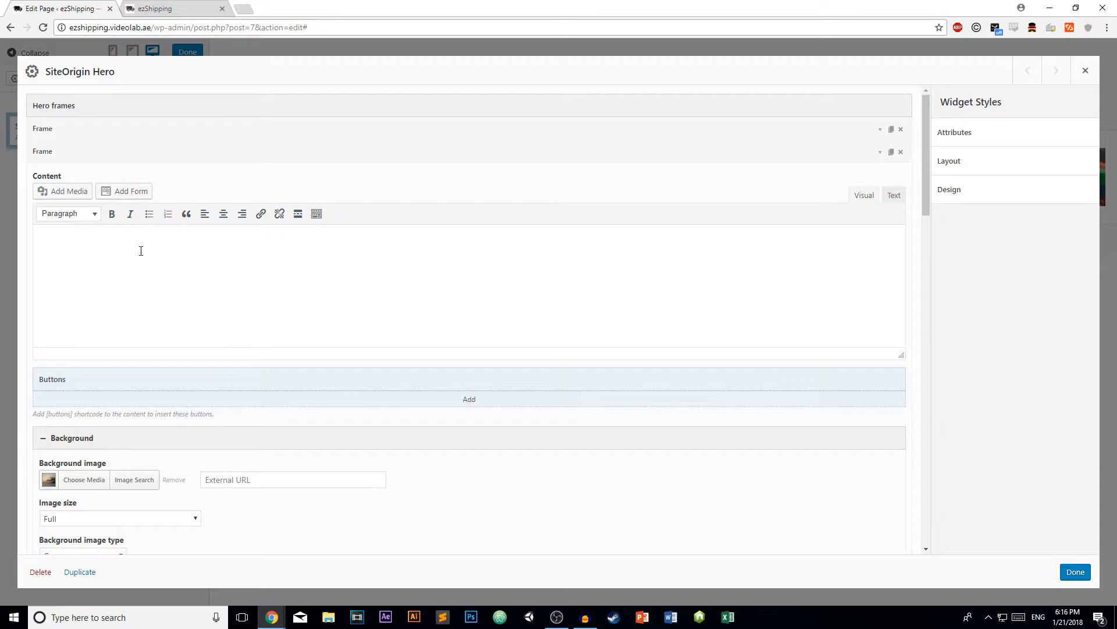
text(Sh)
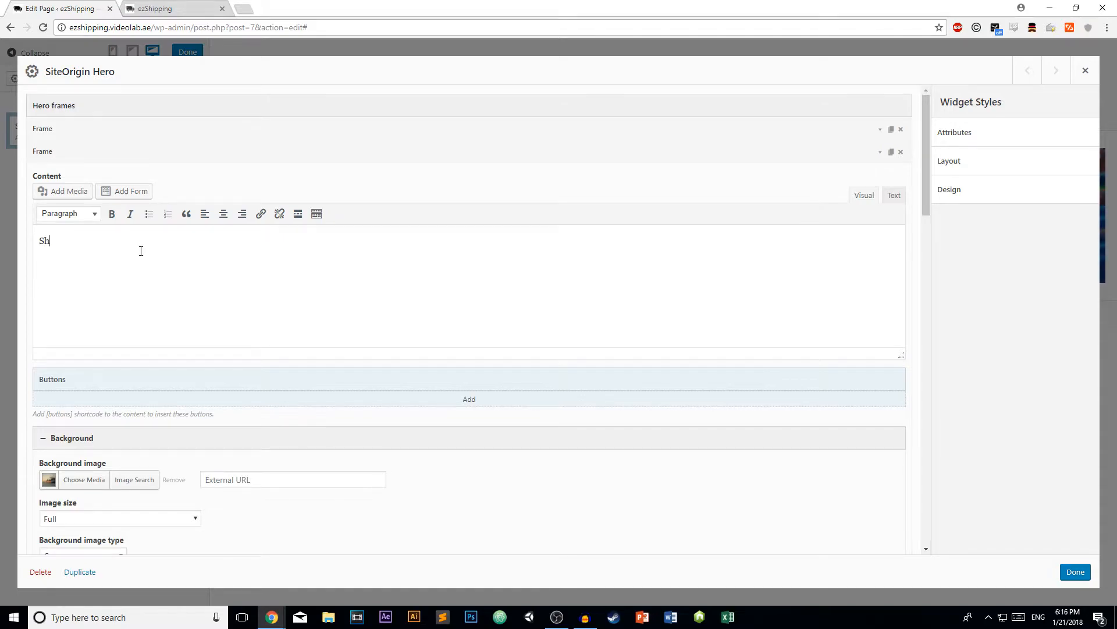
text(ipping rates startign)
key(BackSpace)
key(BackSpace)
key(BackSpace)
key(BackSpace)
text(ing from $5.99)
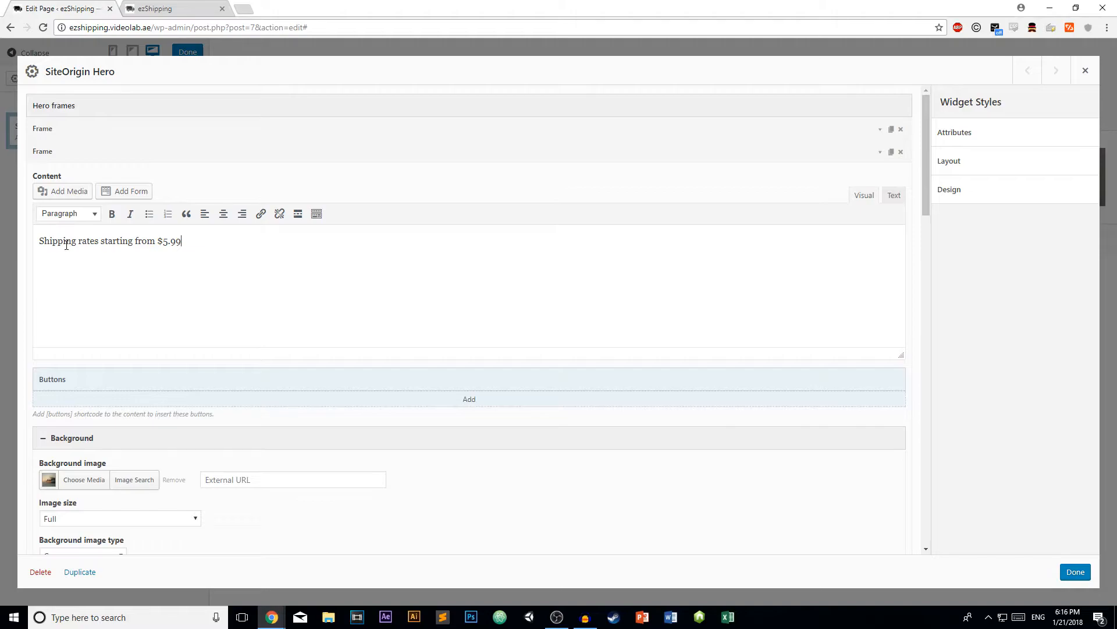
- Format the Frame 2 caption as a centred, bold Heading 2
drag(191, 240, 11, 241)
click(223, 213)
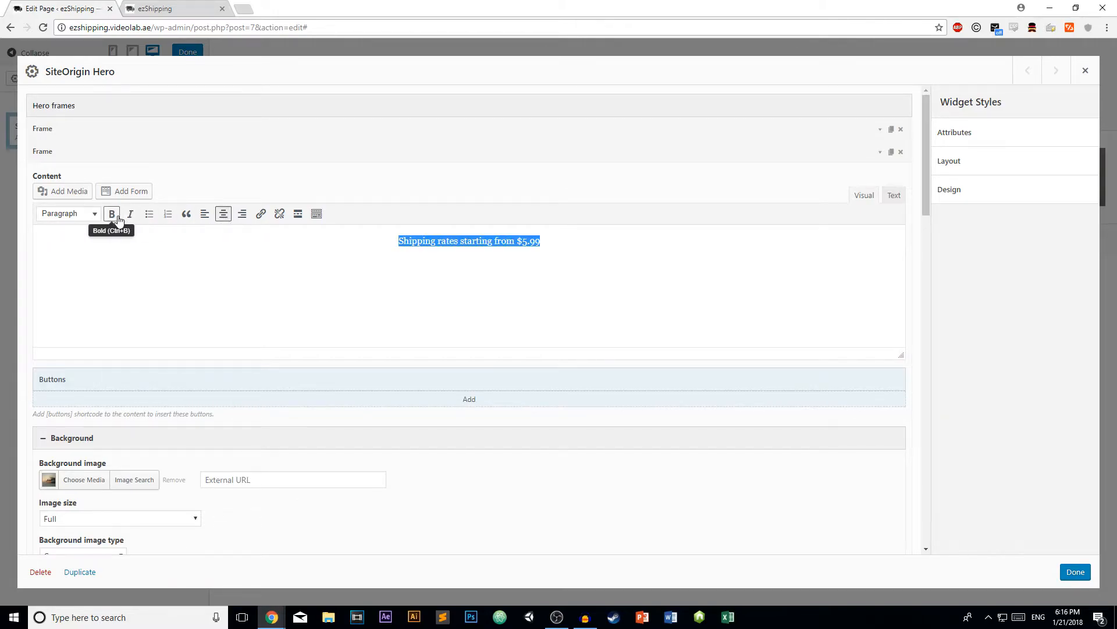
click(68, 214)
click(114, 282)
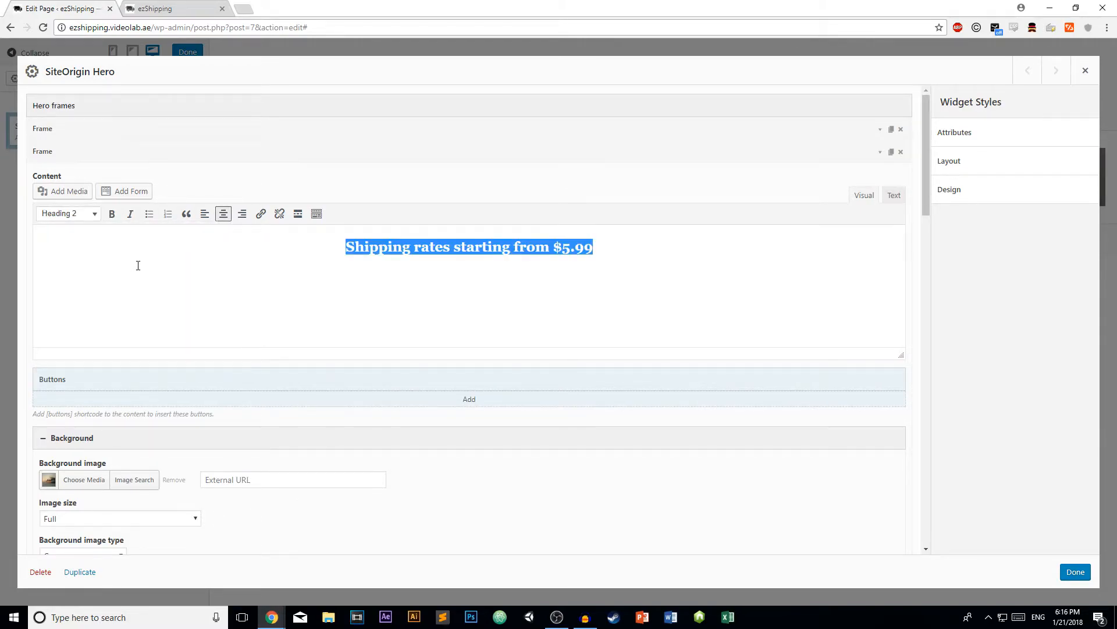
click(113, 218)
- Add a blank line above the Frame 2 caption and save the hero settings
click(426, 260)
drag(598, 250, 349, 246)
click(351, 245)
key(Return)
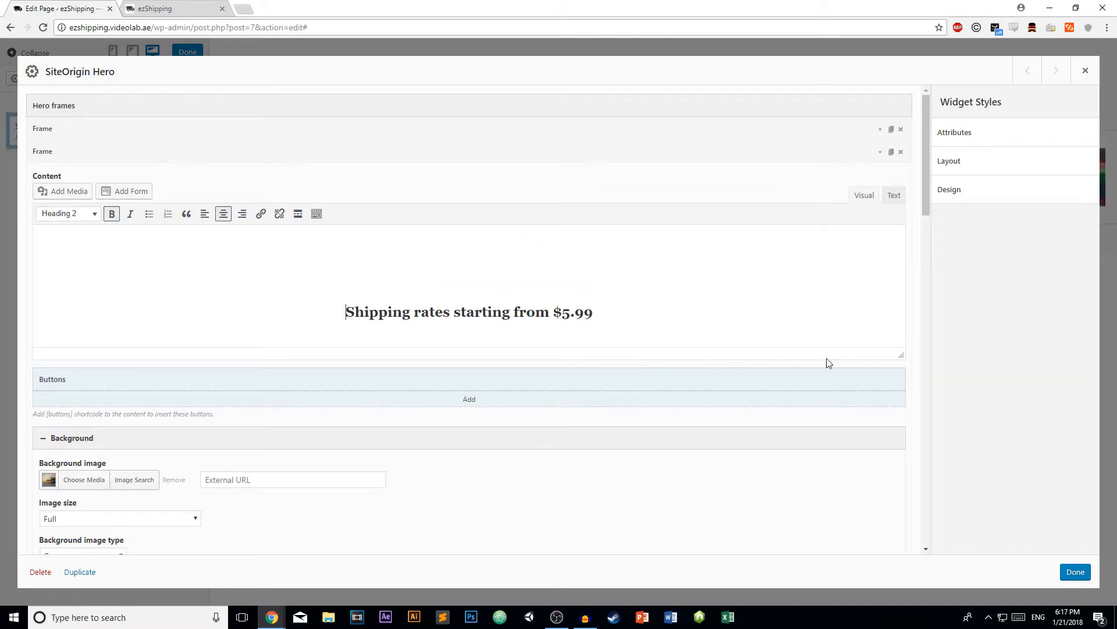
click(1075, 571)
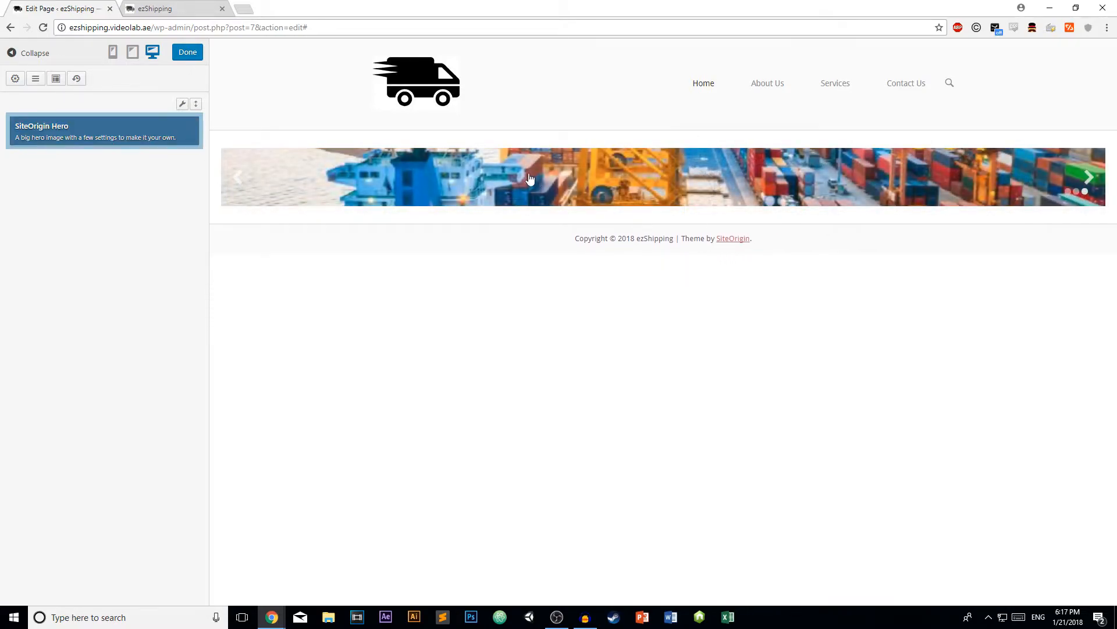
- In the Hero widget's Frame 3, type the caption "Order your products today."
click(61, 128)
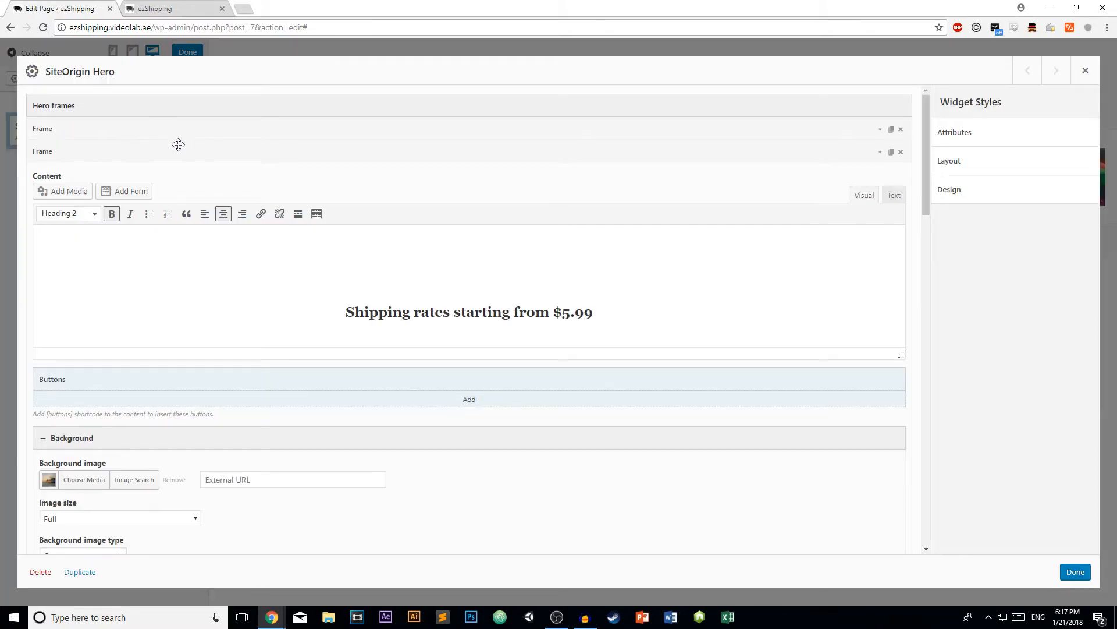
click(881, 152)
click(880, 174)
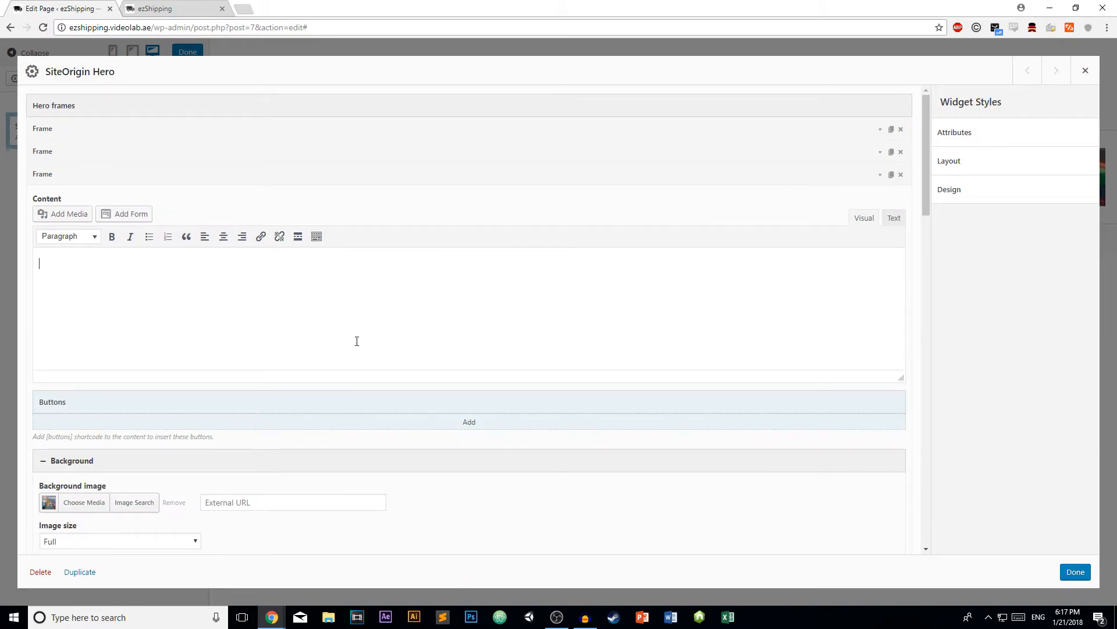
click(692, 329)
text(Order your products tofda)
text(day.)
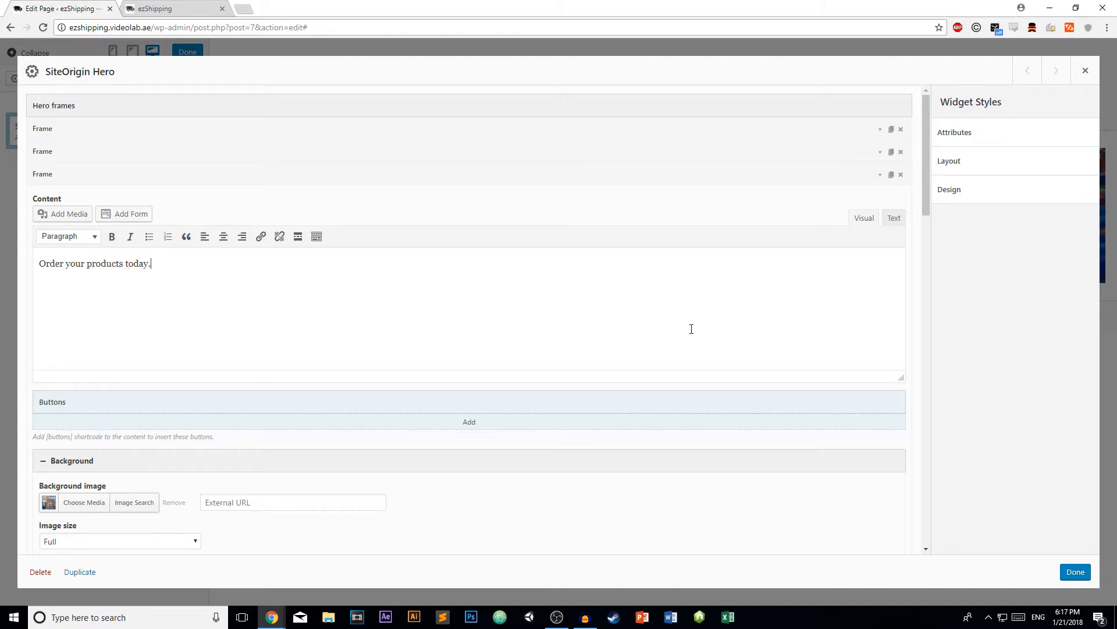
- Format the Frame 3 caption as a centred, bold Heading 2
drag(152, 263, 1, 262)
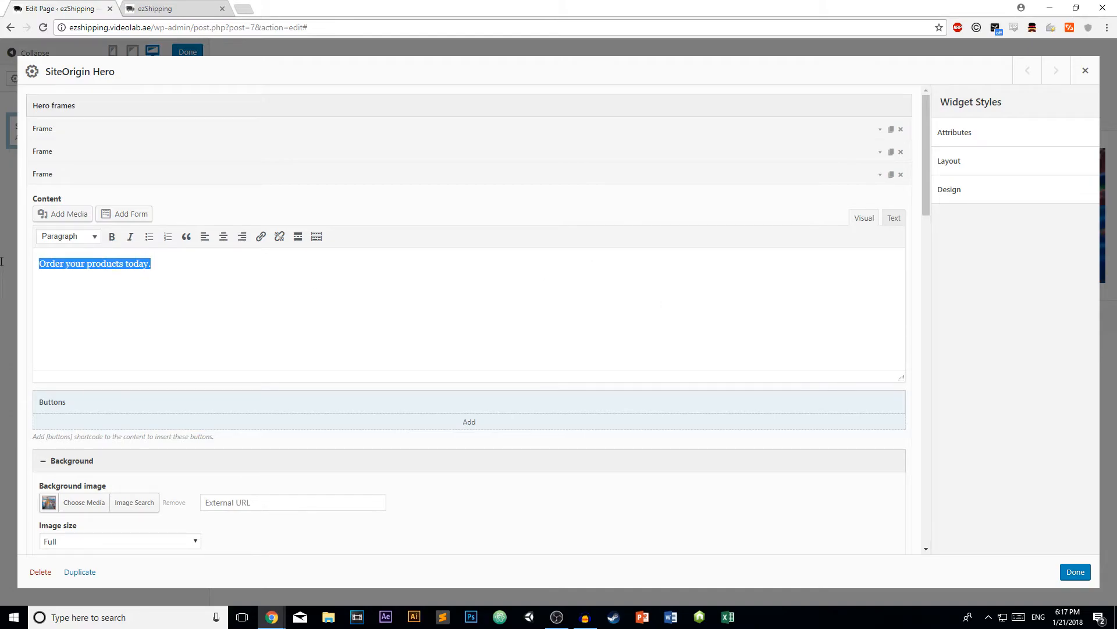
click(223, 236)
click(93, 237)
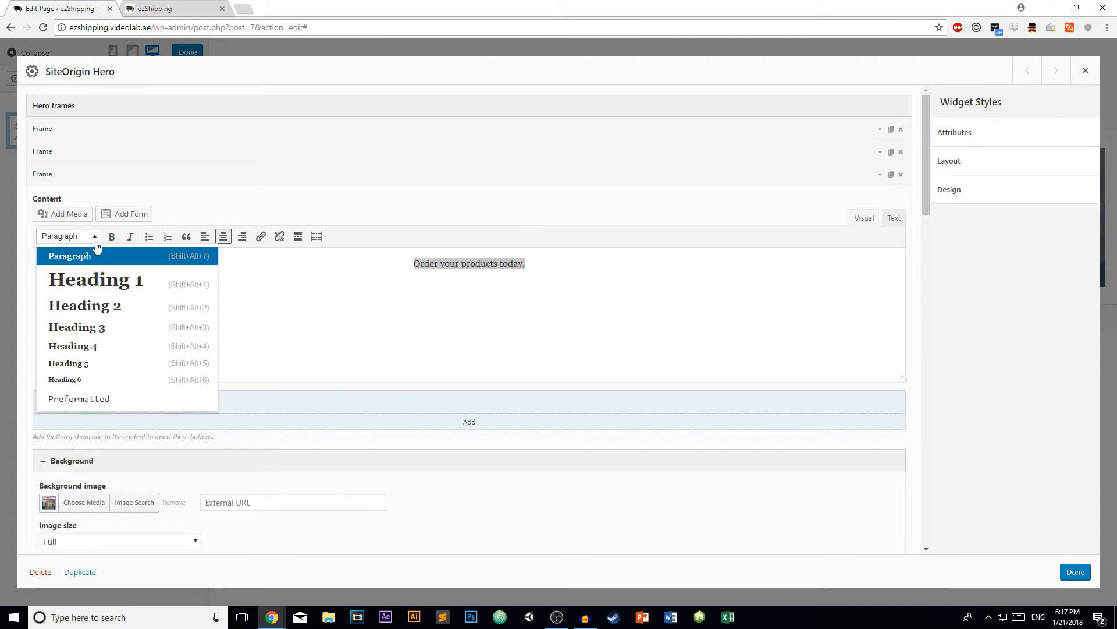
click(96, 305)
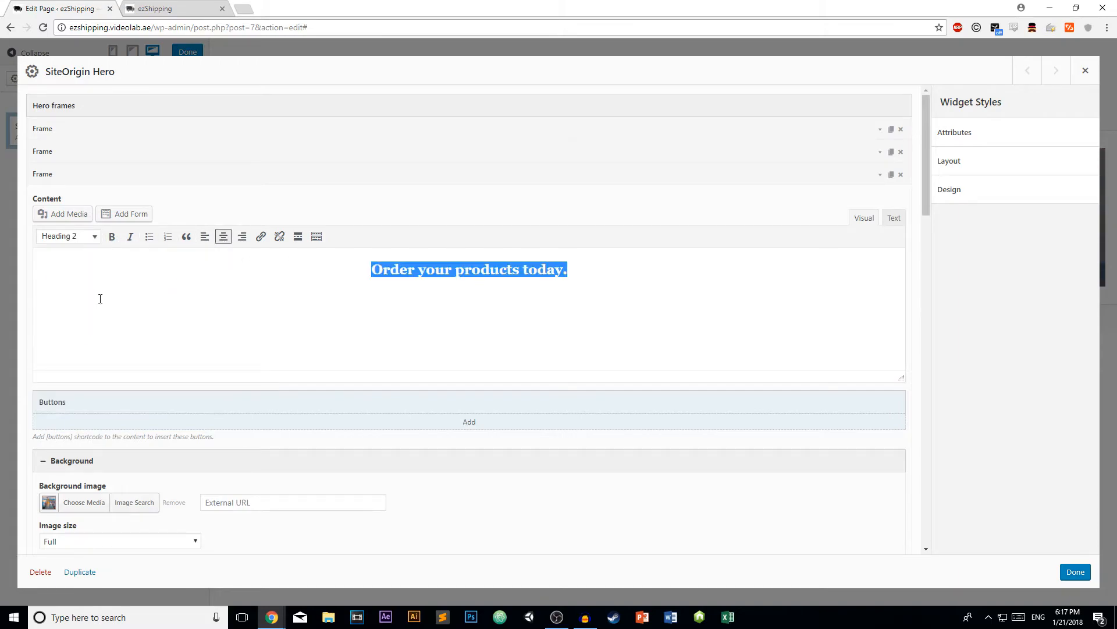
click(111, 236)
- Push the Frame 3 heading down two lines and save the hero settings
click(362, 273)
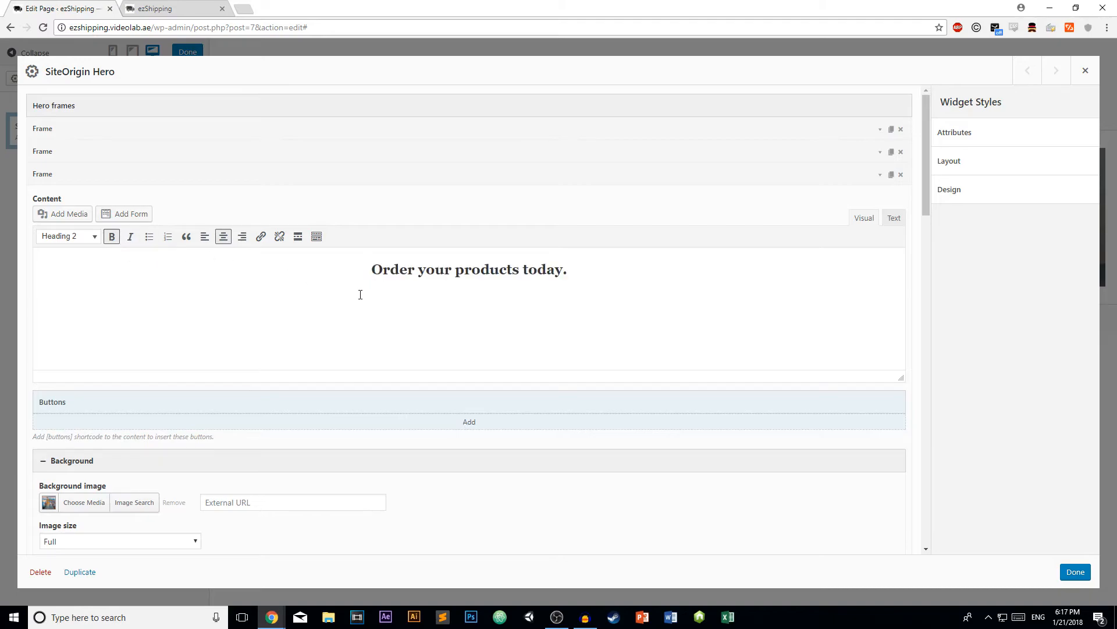
key(Return)
key(Return)
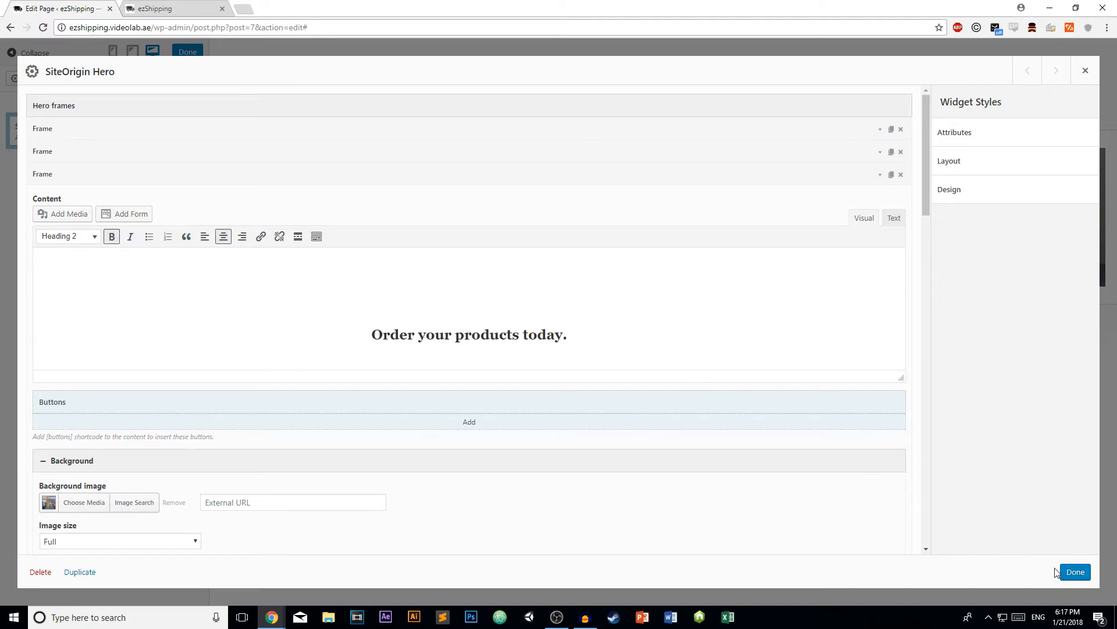
click(1077, 572)
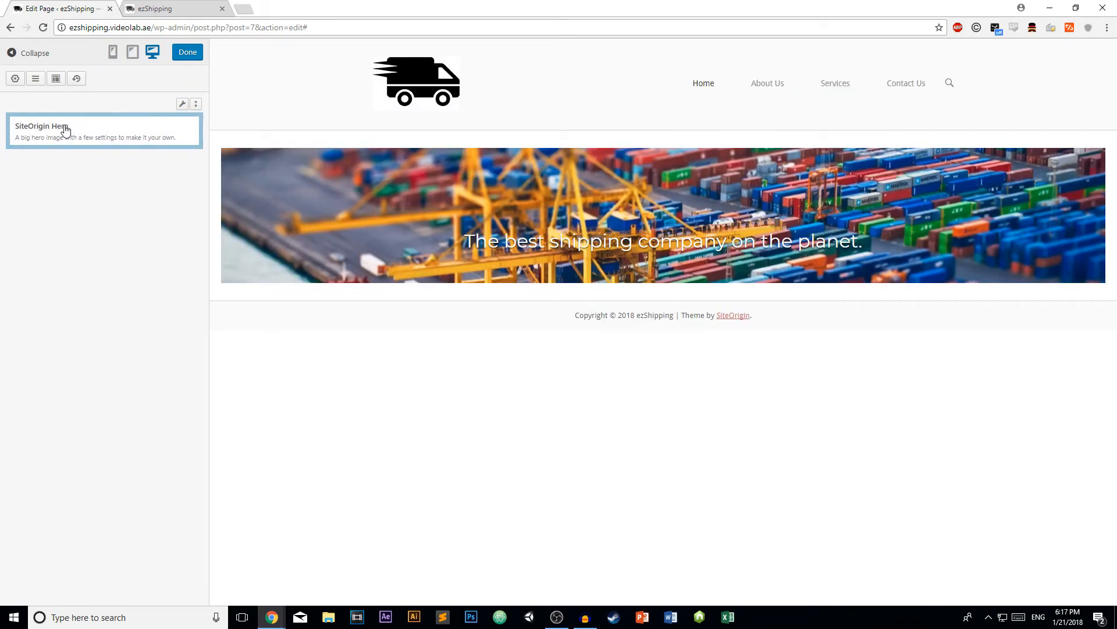
- Remove the blank line above Frame 2's "Shipping rates" caption
click(65, 131)
click(880, 156)
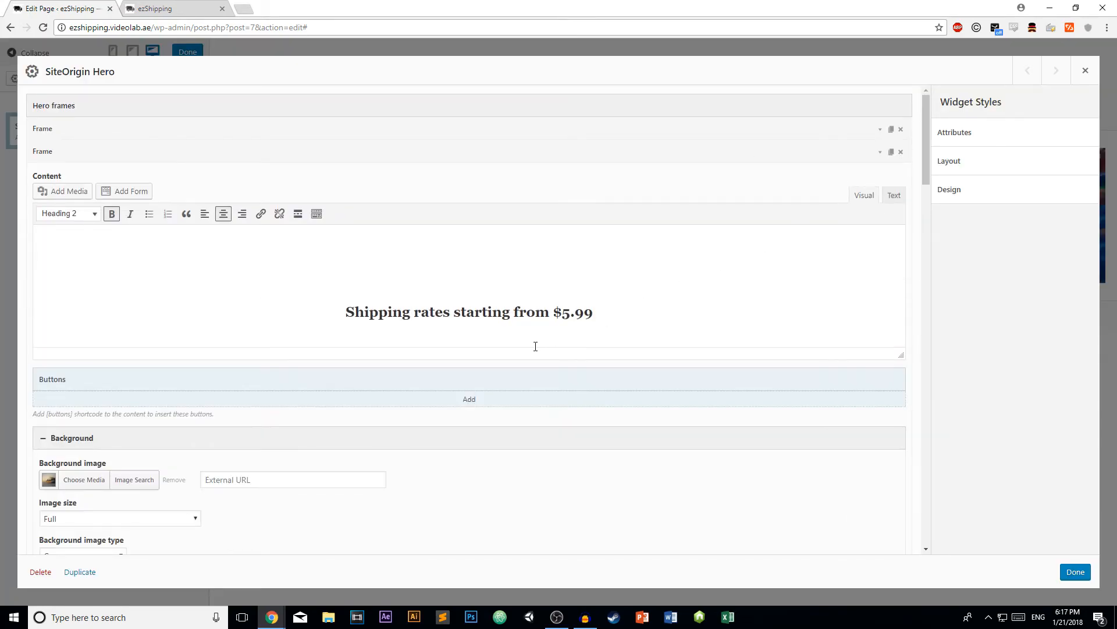
click(342, 311)
key(BackSpace)
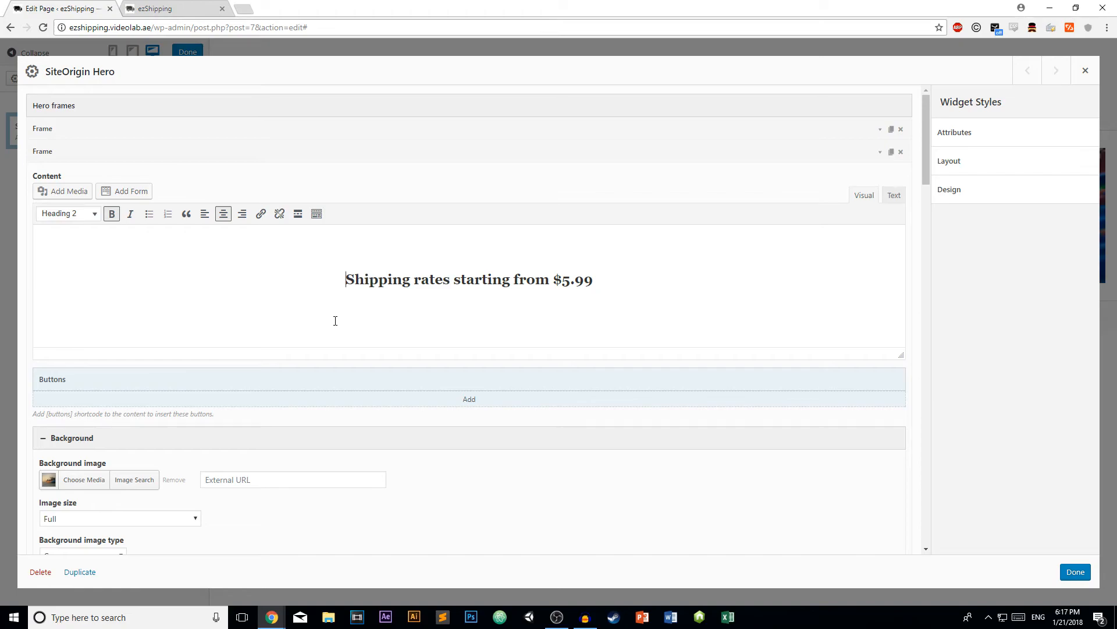
click(877, 151)
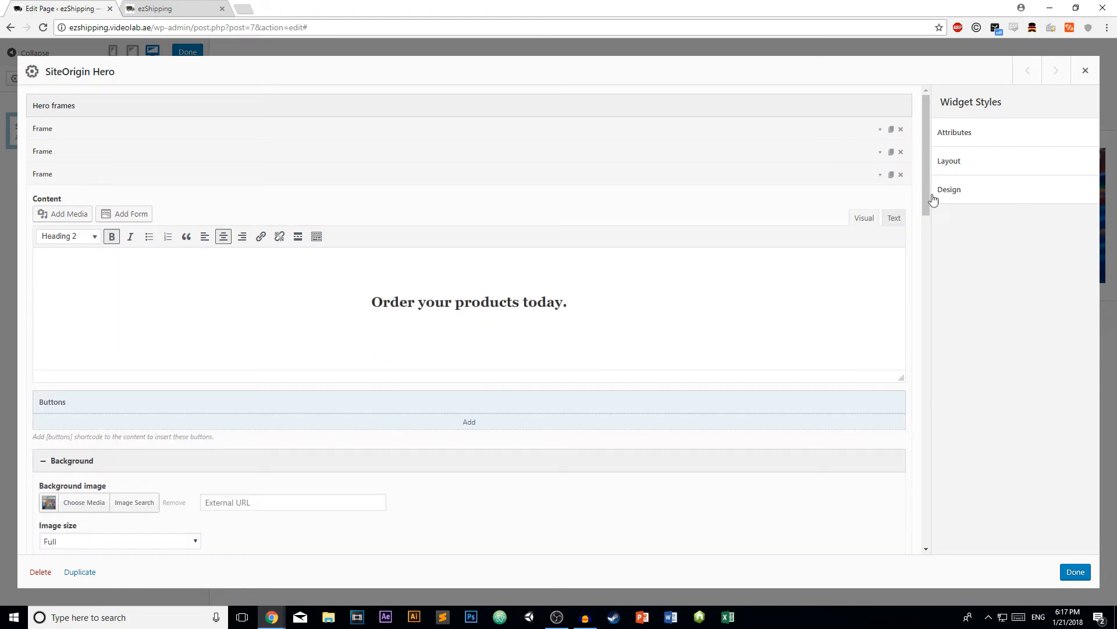
- Make Frame 1's caption bold, remove the blank line above it, and save
click(880, 129)
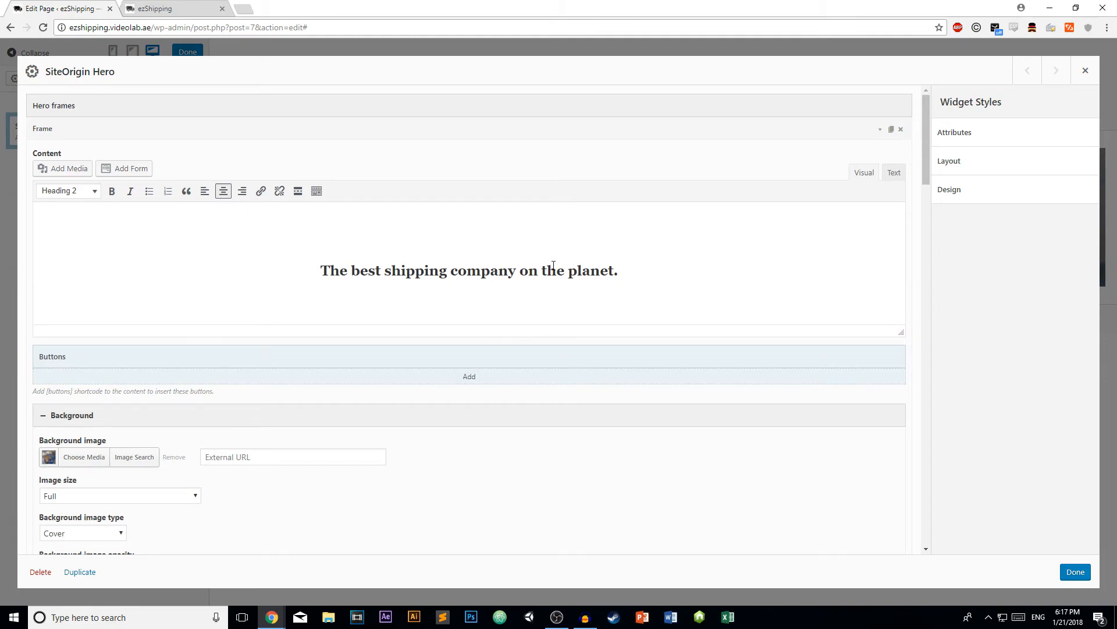
drag(645, 279, 317, 250)
click(111, 191)
click(322, 271)
key(BackSpace)
click(1076, 572)
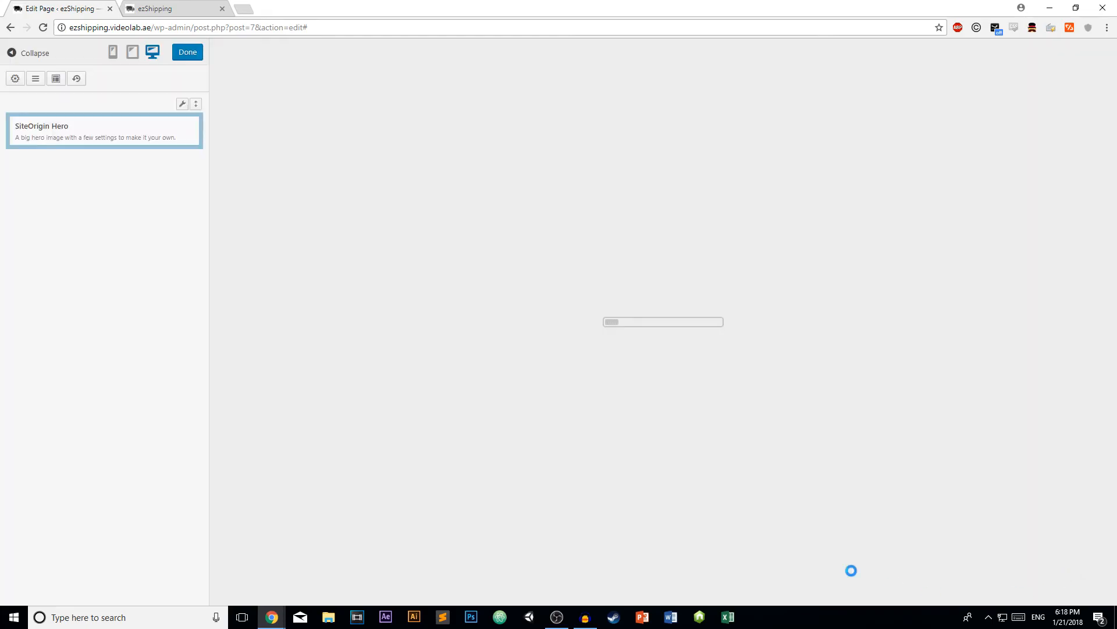